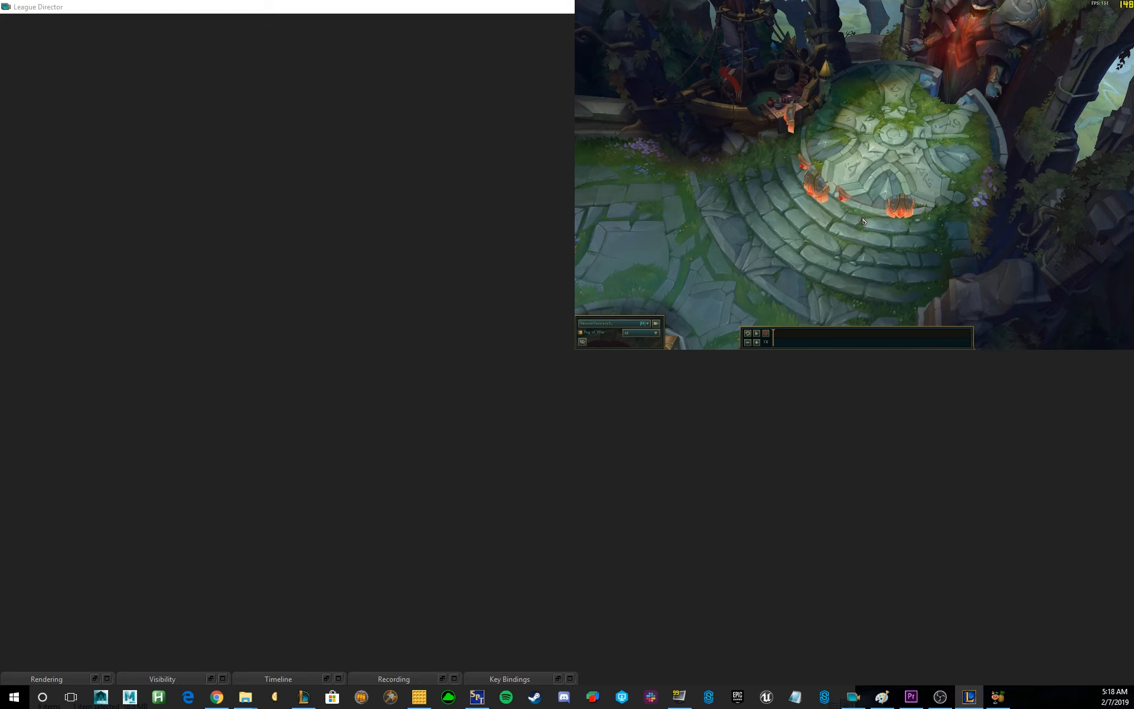
# Fly the camera down to the champions gathered on the fountain platform, pause the replay there and frame the group
pyautogui.press('/')
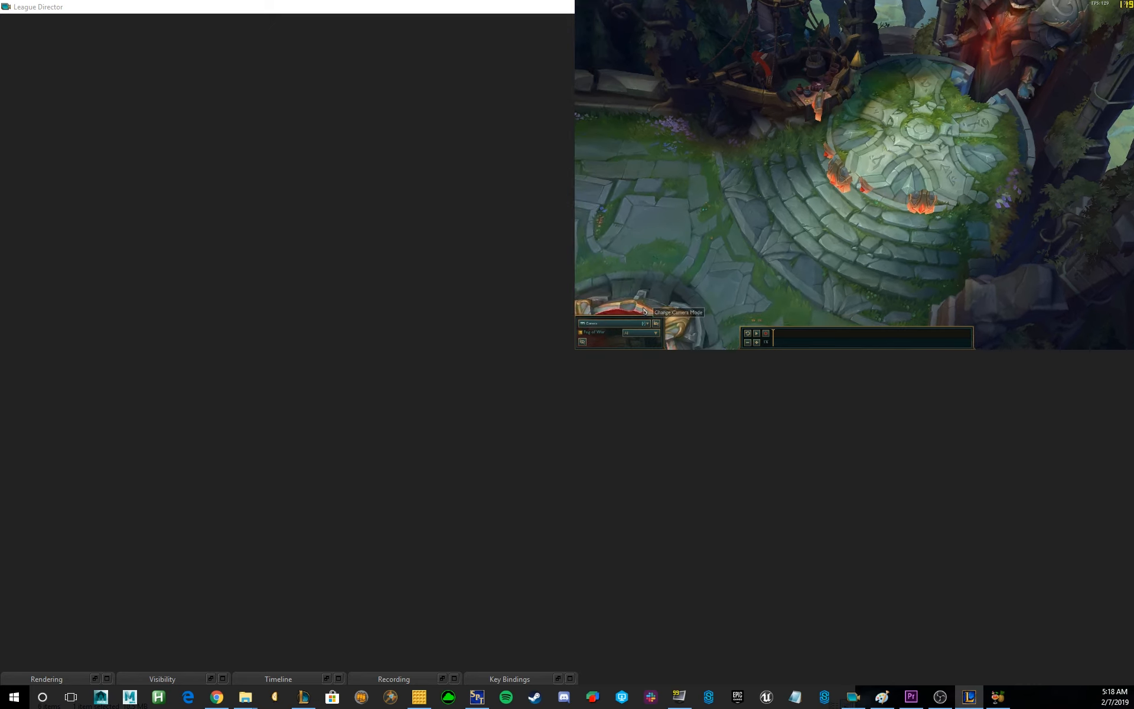
pyautogui.moveTo(906, 246)
pyautogui.mouseDown()
pyautogui.moveTo(904, 234)
pyautogui.moveTo(891, 241)
pyautogui.mouseUp()
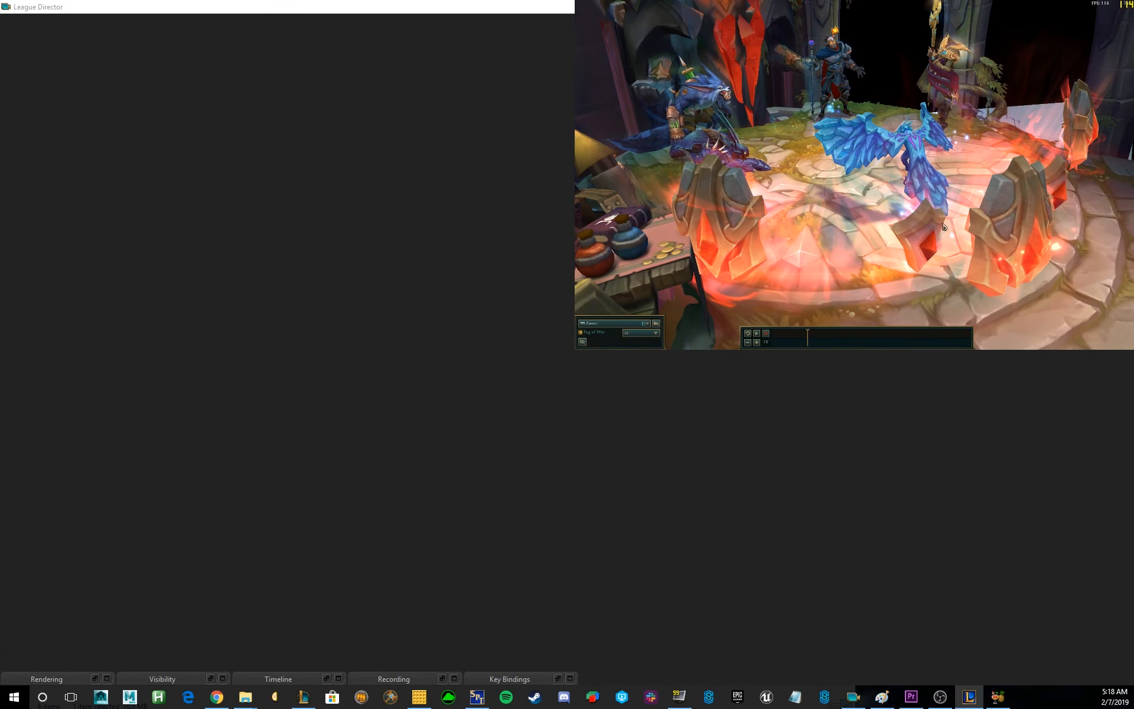
pyautogui.press('p')
pyautogui.moveTo(940, 230); pyautogui.dragTo(833, 149, button='right')
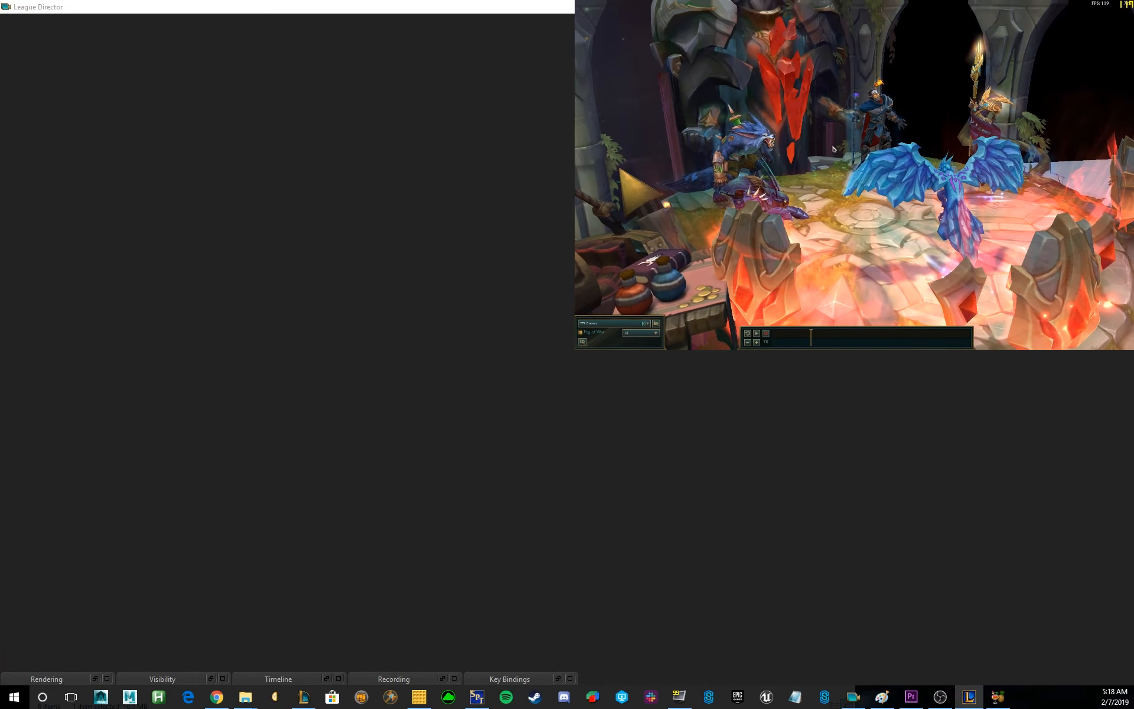
pyautogui.moveTo(860, 204); pyautogui.dragTo(938, 174, button='right')
pyautogui.press('a')
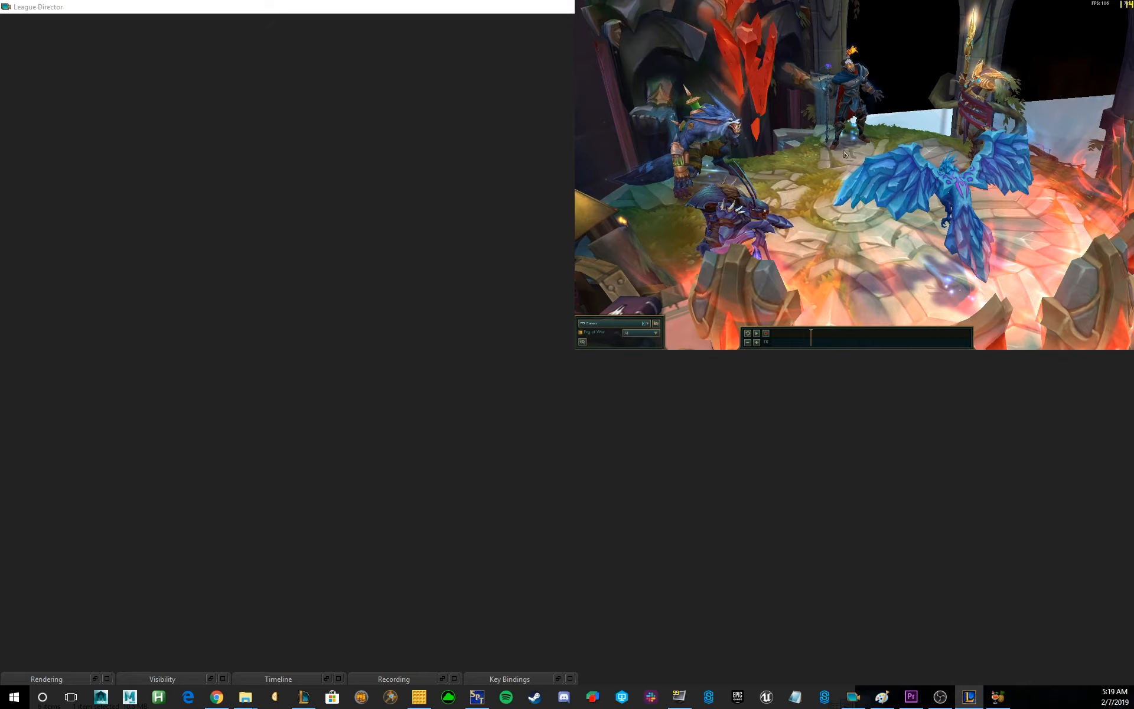
pyautogui.moveTo(845, 154); pyautogui.dragTo(888, 134, button='right')
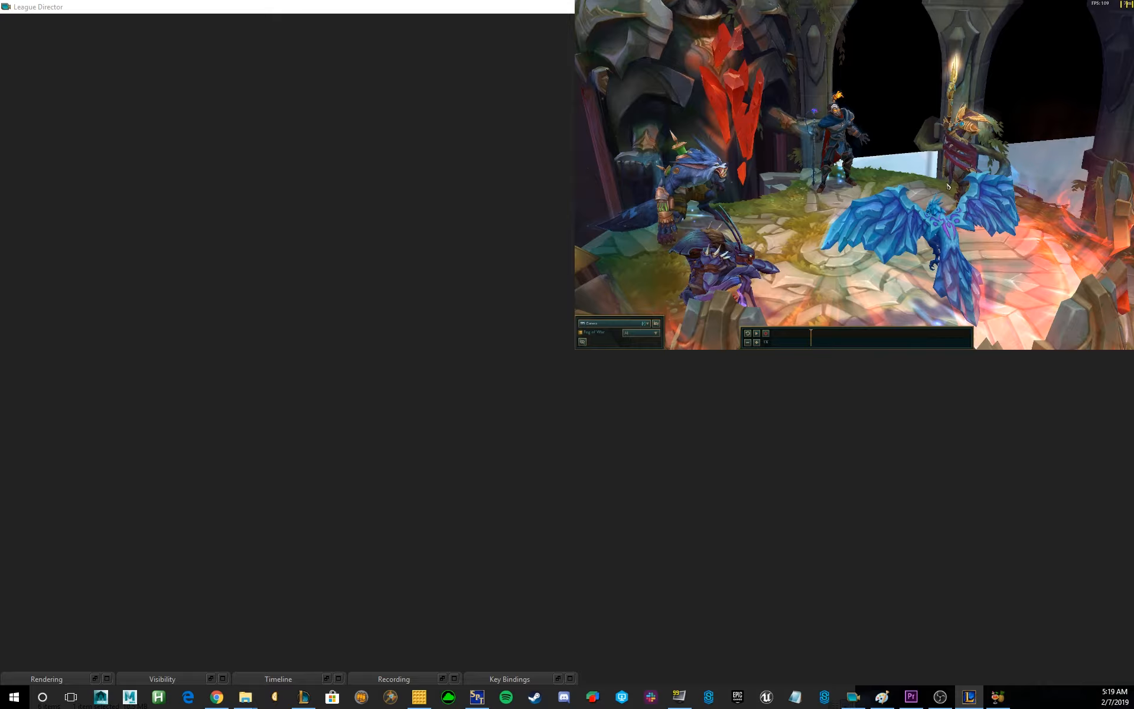
# Open the Rendering settings and raise the camera move speed to 1569.21
pyautogui.press('w')
pyautogui.press('d')
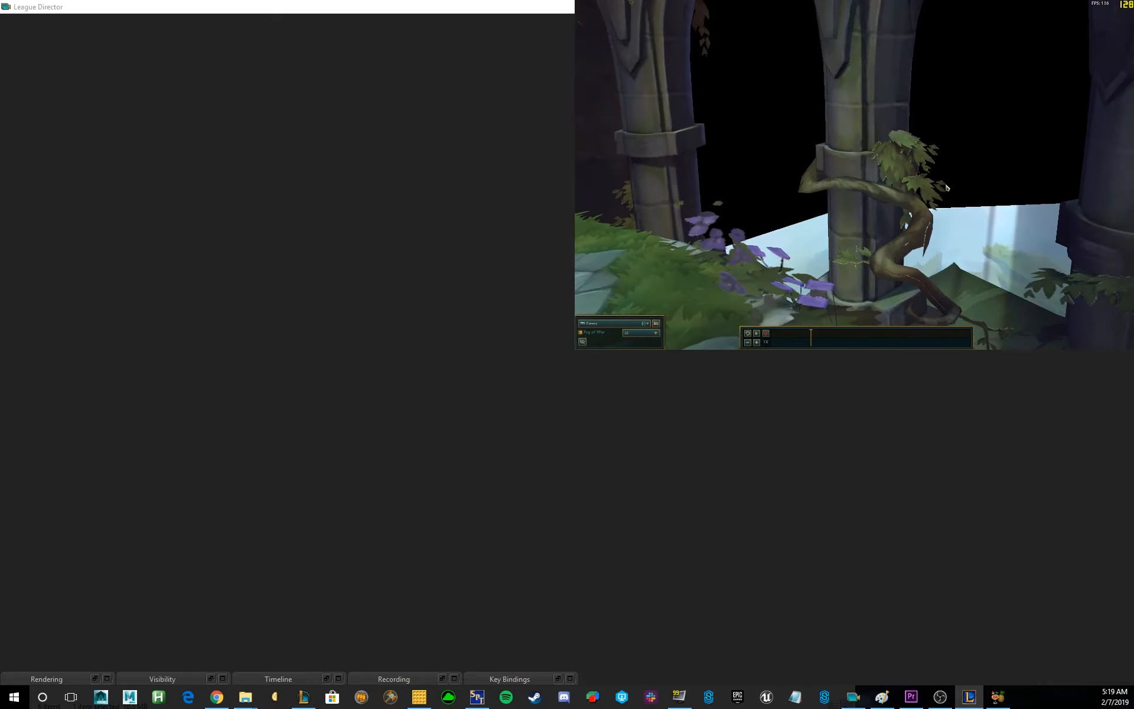
pyautogui.click(53, 678)
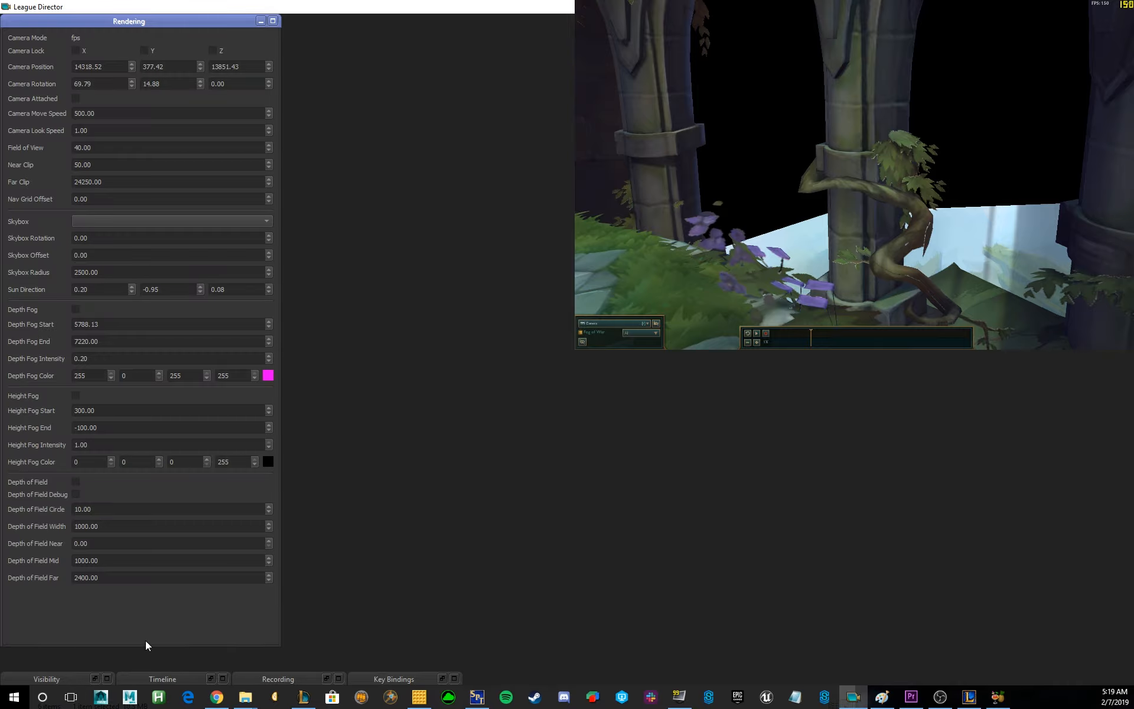
pyautogui.click(107, 115)
pyautogui.scroll(12, 107, 114)
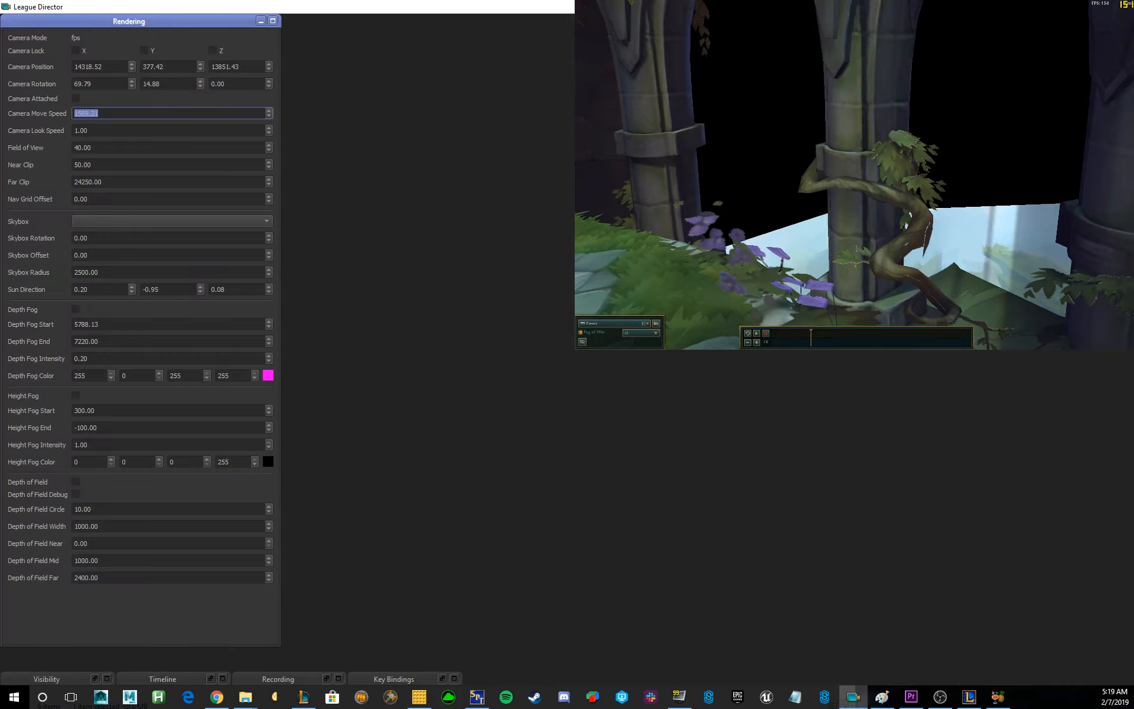
# Fly the faster camera out across the base and back to the champions on the fountain platform
pyautogui.click(982, 156)
pyautogui.press('d')
pyautogui.press('w')
pyautogui.moveTo(983, 158); pyautogui.dragTo(925, 147)
pyautogui.press('s')
pyautogui.press('s')
pyautogui.press('w')
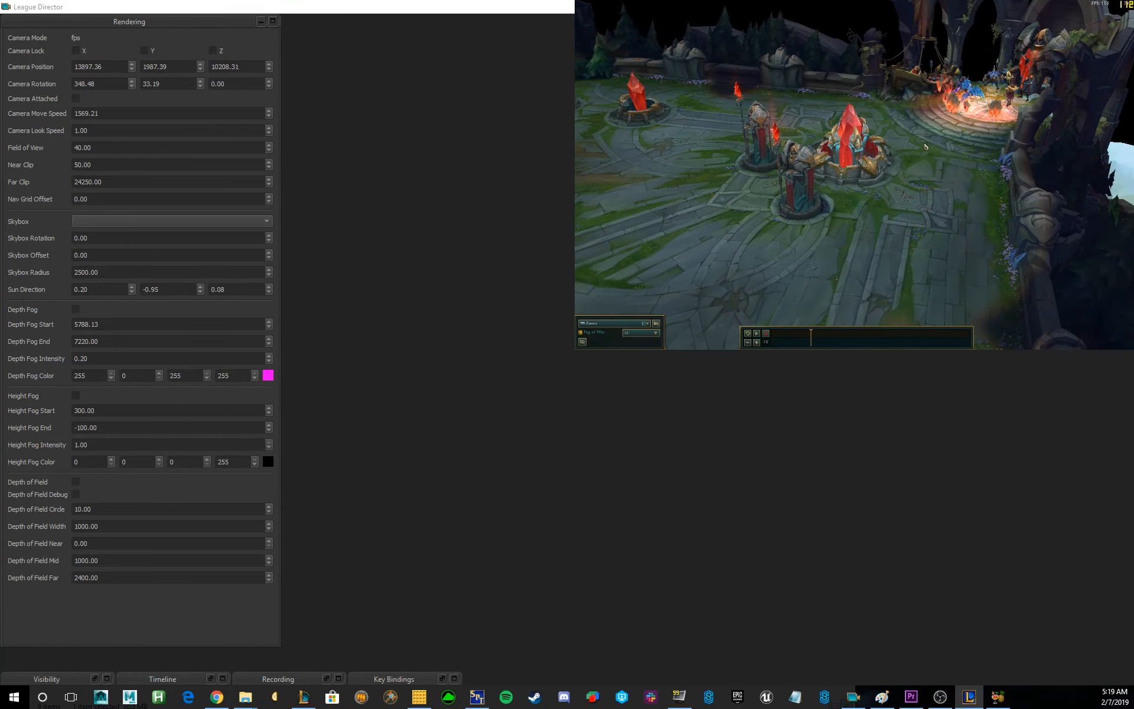
pyautogui.press('d')
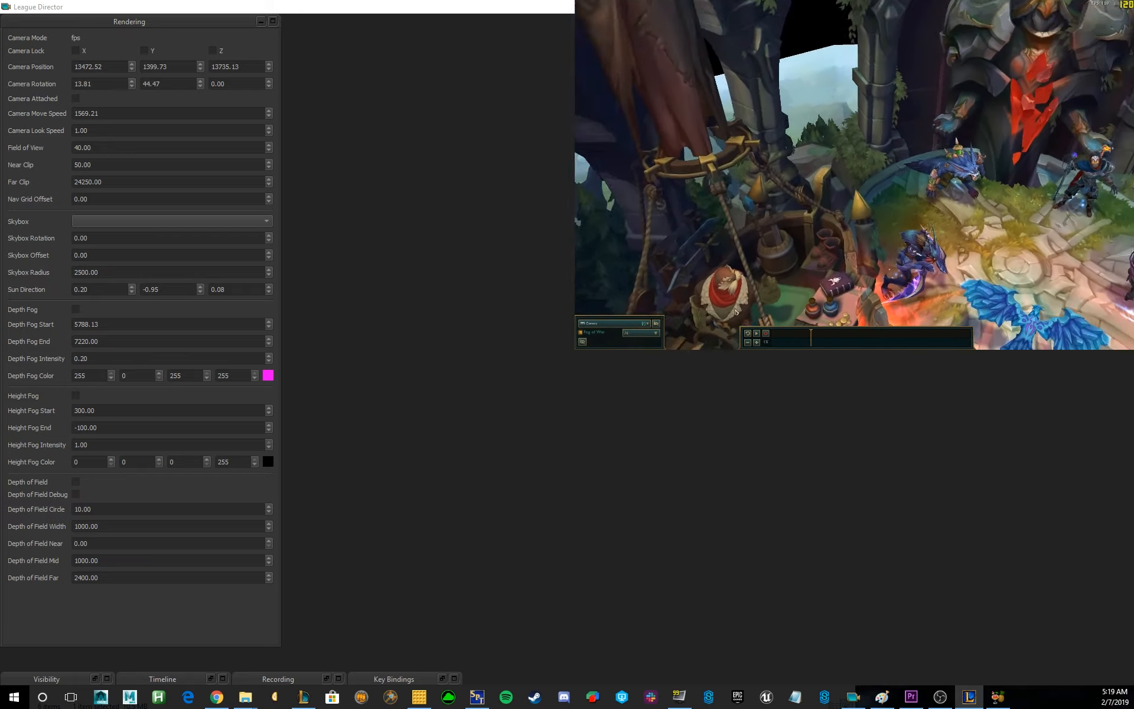
pyautogui.press('s')
pyautogui.moveTo(744, 306); pyautogui.dragTo(981, 180, button='right')
pyautogui.press('s')
pyautogui.press('w')
pyautogui.press('s')
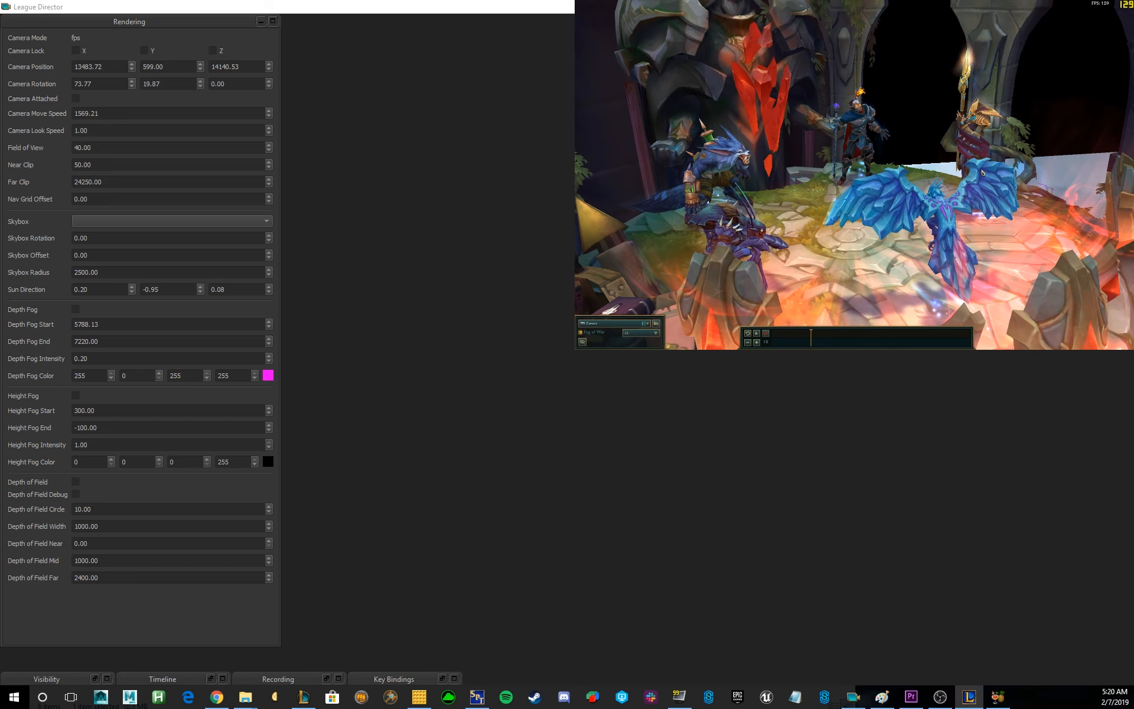
# Set the camera move speed to 500, keeping the Rendering settings open
pyautogui.doubleClick(139, 115)
pyautogui.write('50')
pyautogui.hotkey('ctrl', 'a')
pyautogui.write('5')
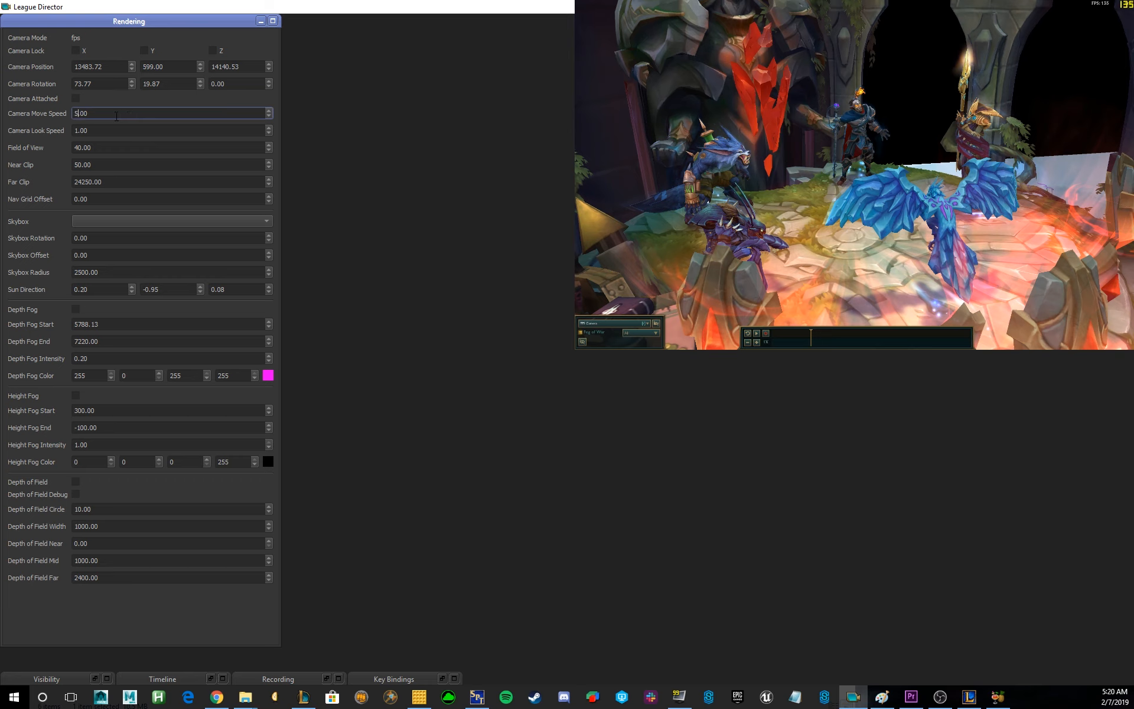
pyautogui.click(170, 40)
pyautogui.click(260, 21)
pyautogui.click(95, 678)
pyautogui.click(650, 148)
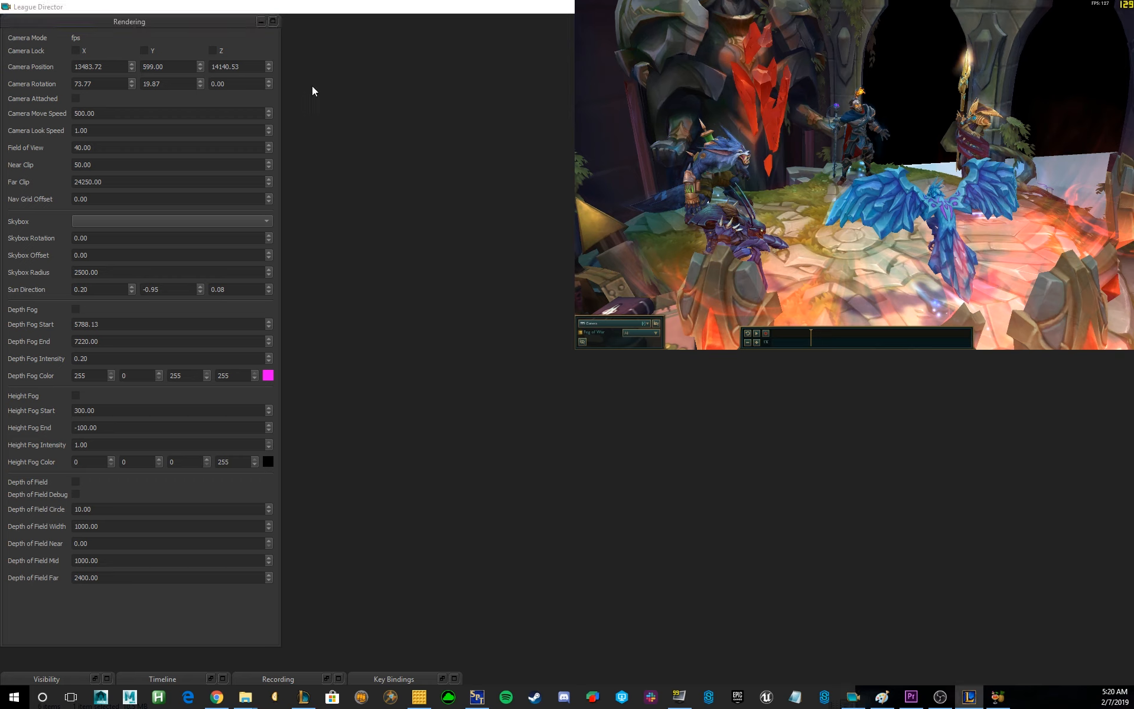
# Set the field of view to 20 and look around the champions with the narrow lens
pyautogui.click(341, 111)
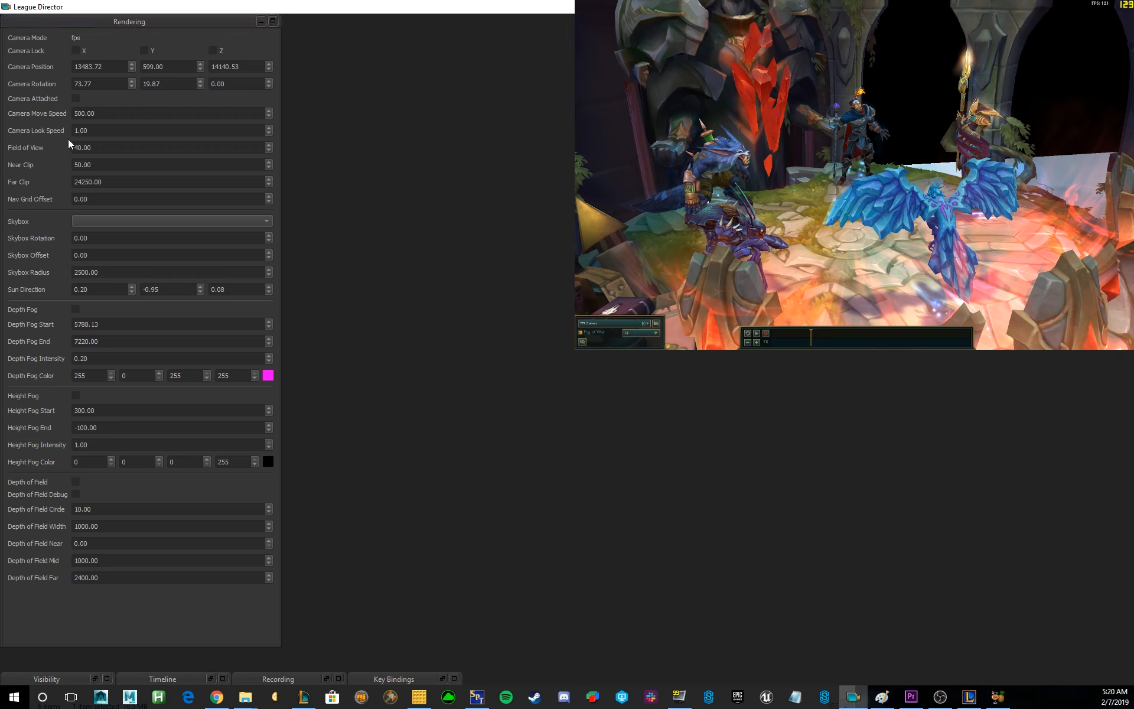
pyautogui.doubleClick(96, 147)
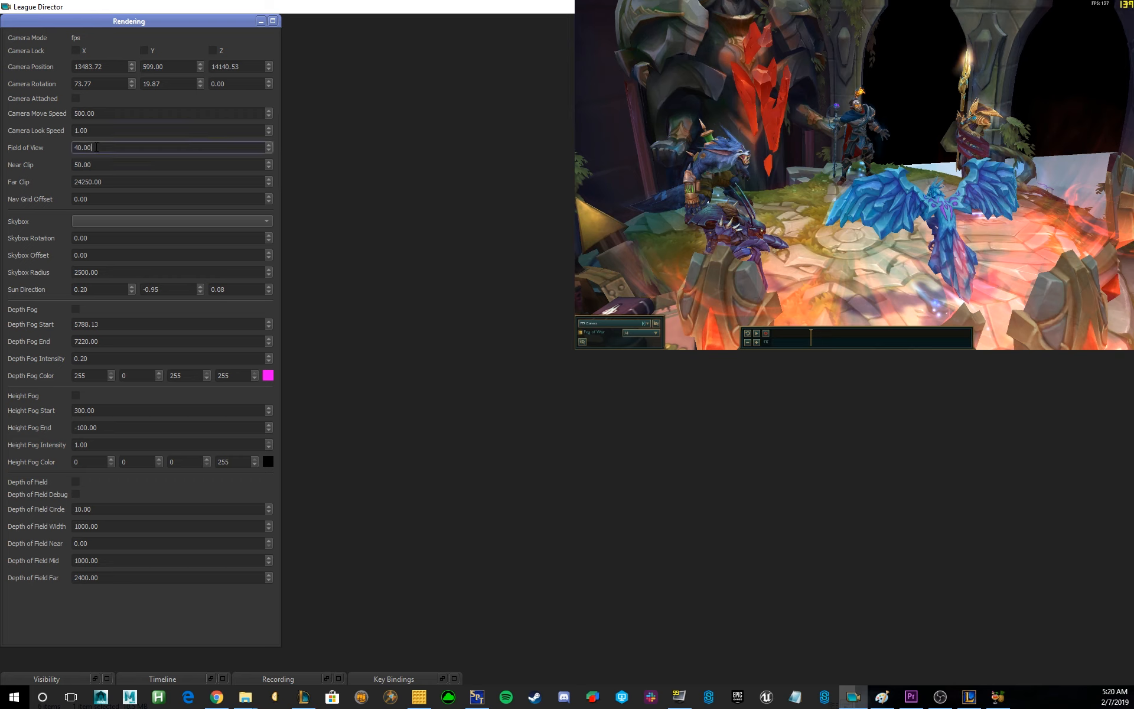
pyautogui.doubleClick(78, 147)
pyautogui.write('20')
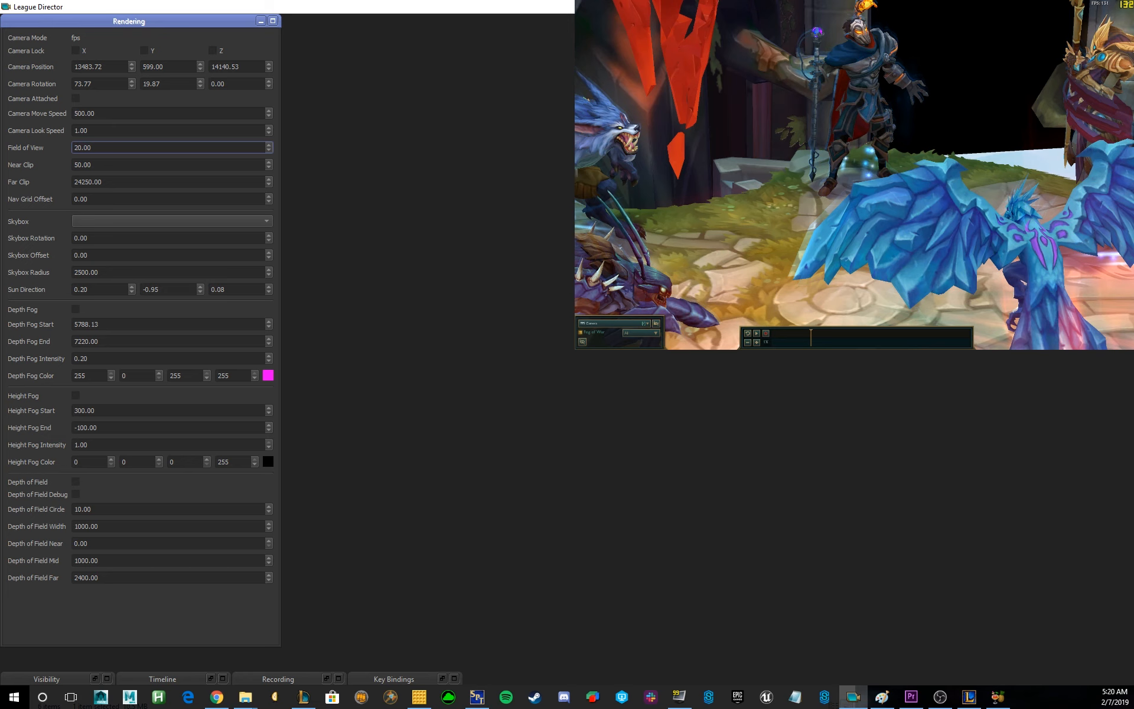
pyautogui.hotkey('alt', 'Tab')
pyautogui.hotkey('alt', 'Tab')
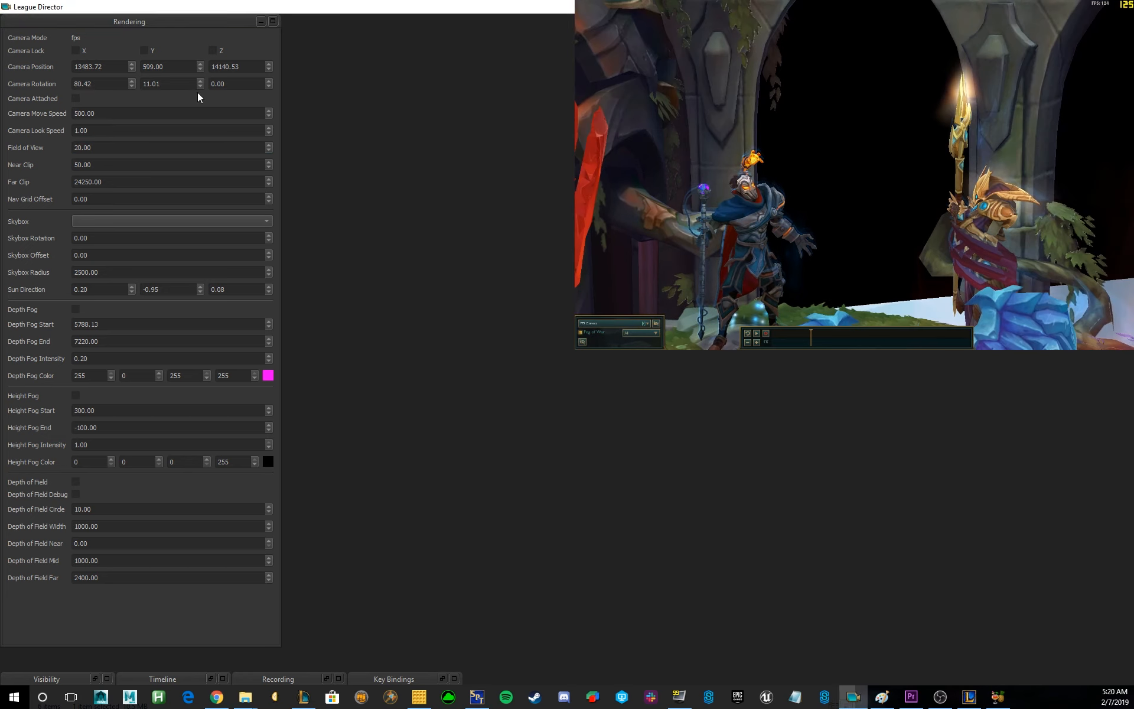
# Set the field of view to 80 and look around the platform with the wide lens
pyautogui.doubleClick(77, 164)
pyautogui.doubleClick(77, 147)
pyautogui.write('80')
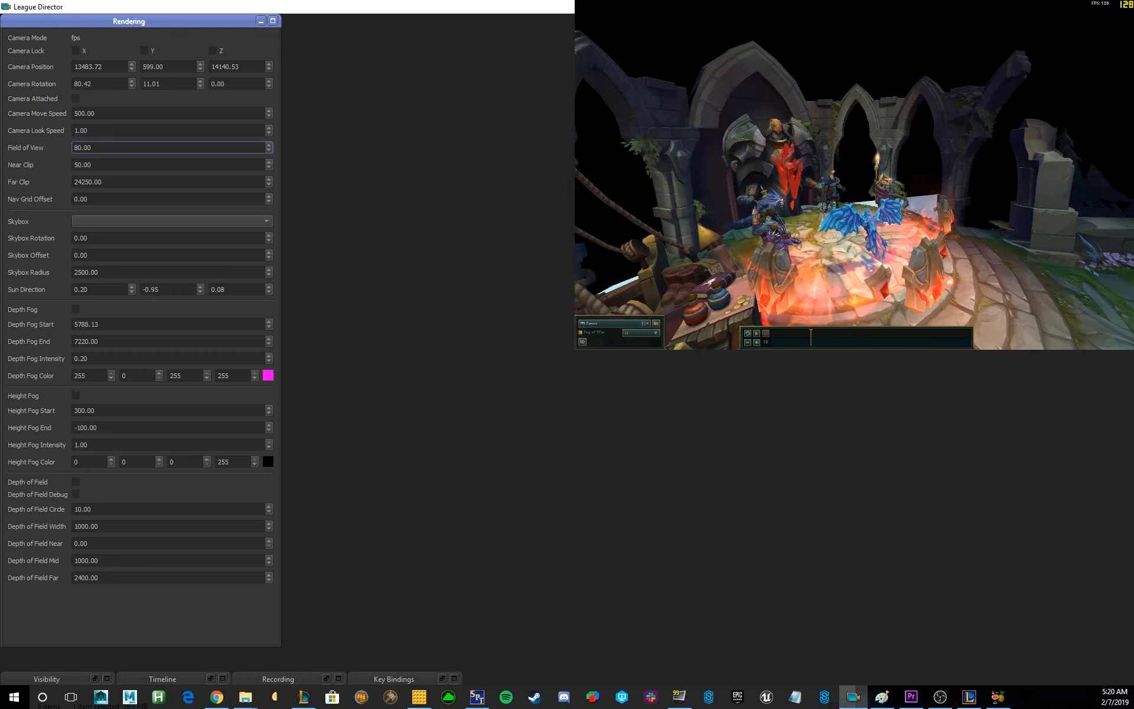
pyautogui.hotkey('alt', 'Tab')
pyautogui.hotkey('alt', 'Tab')
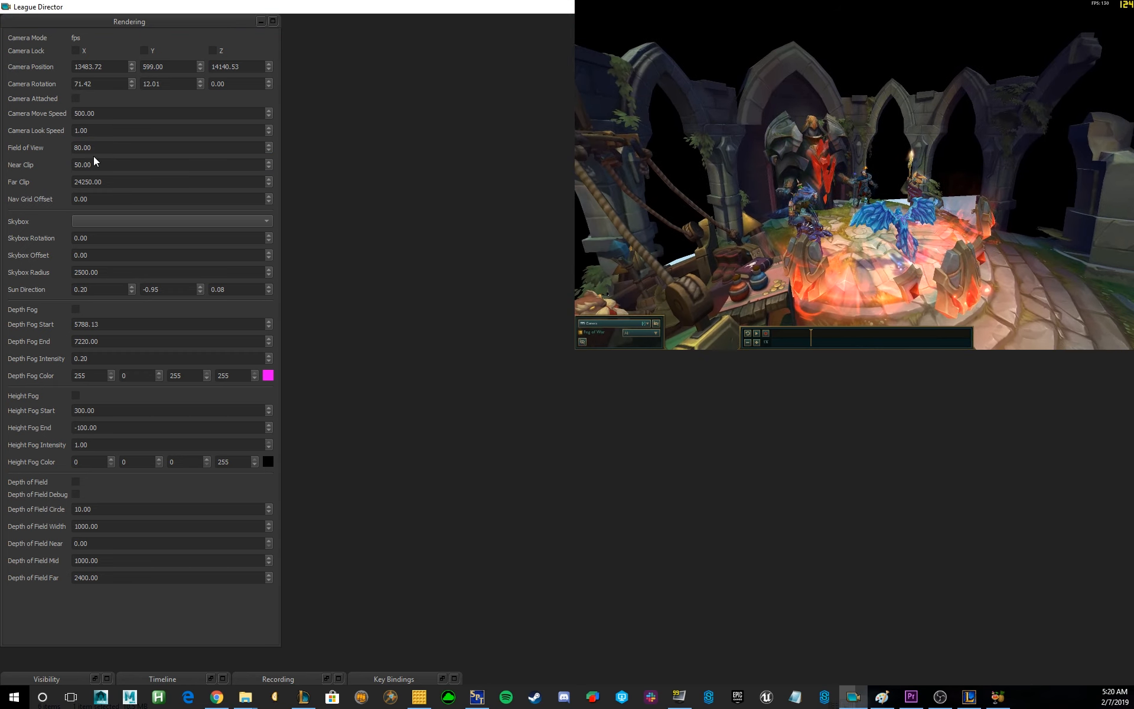
# Set the field of view to 40
pyautogui.doubleClick(79, 148)
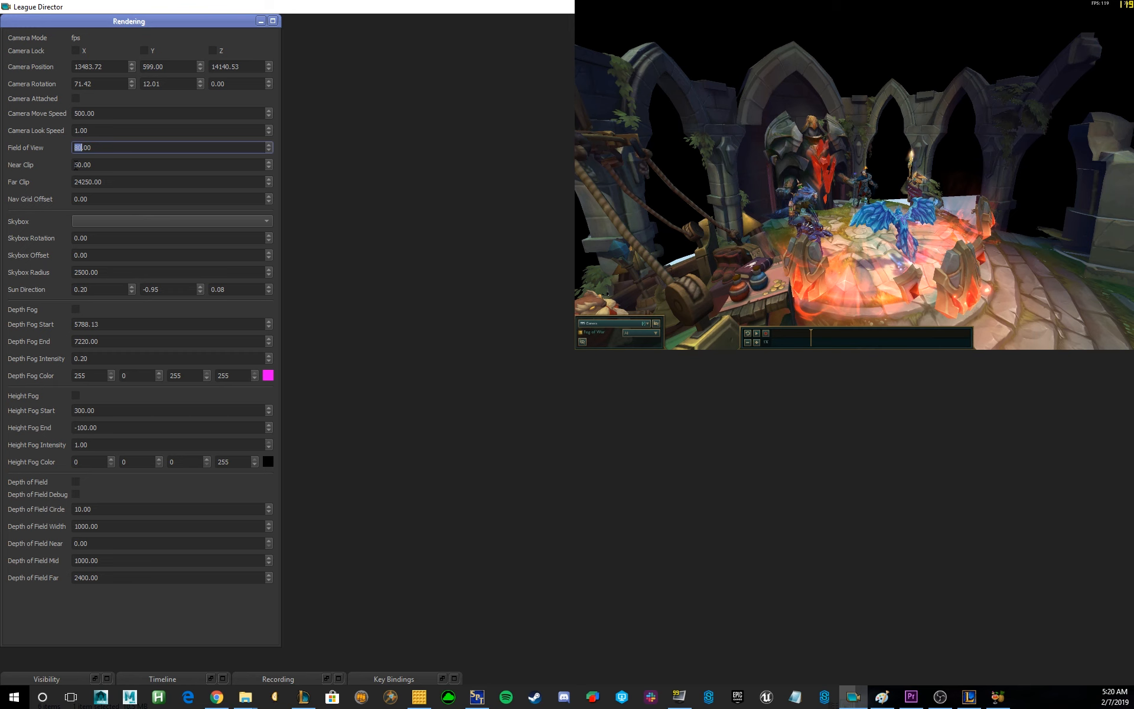
pyautogui.write('40')
pyautogui.hotkey('alt', 'Tab')
pyautogui.hotkey('alt', 'Tab')
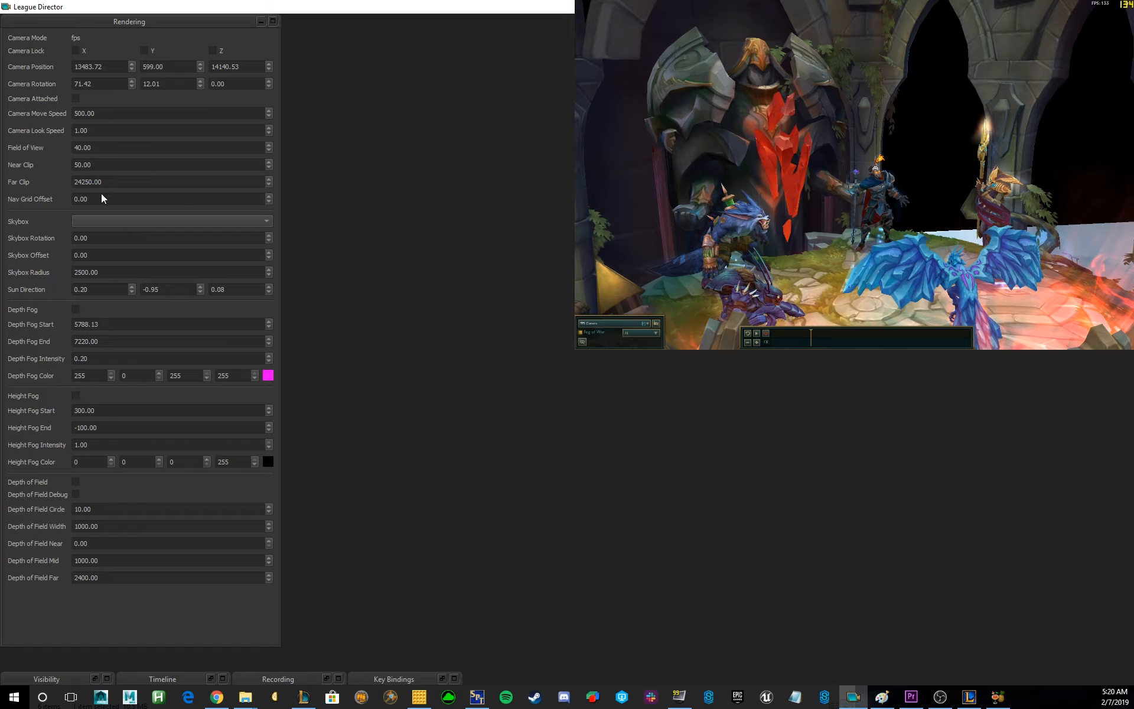
# Set the nav grid offset to -7 for the floating champion feet and briefly play the replay to apply it
pyautogui.click(913, 154)
pyautogui.moveTo(889, 169); pyautogui.dragTo(913, 175, button='right')
pyautogui.press('w')
pyautogui.press('s')
pyautogui.press('w')
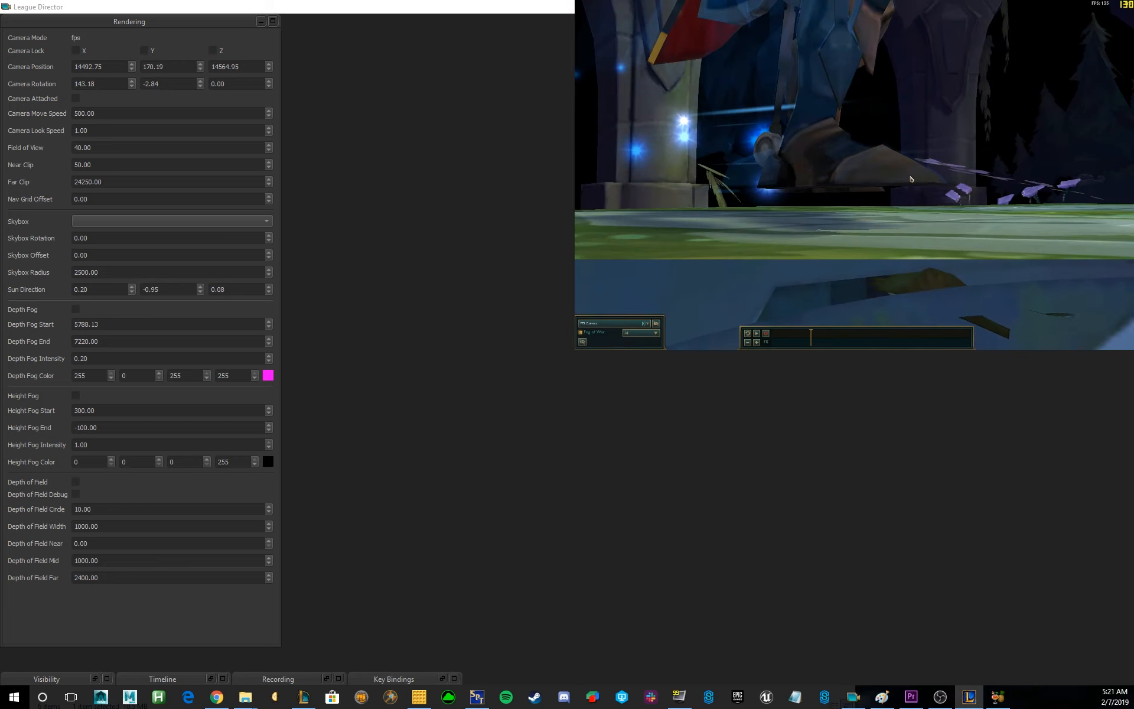
pyautogui.hotkey('alt', 'Tab')
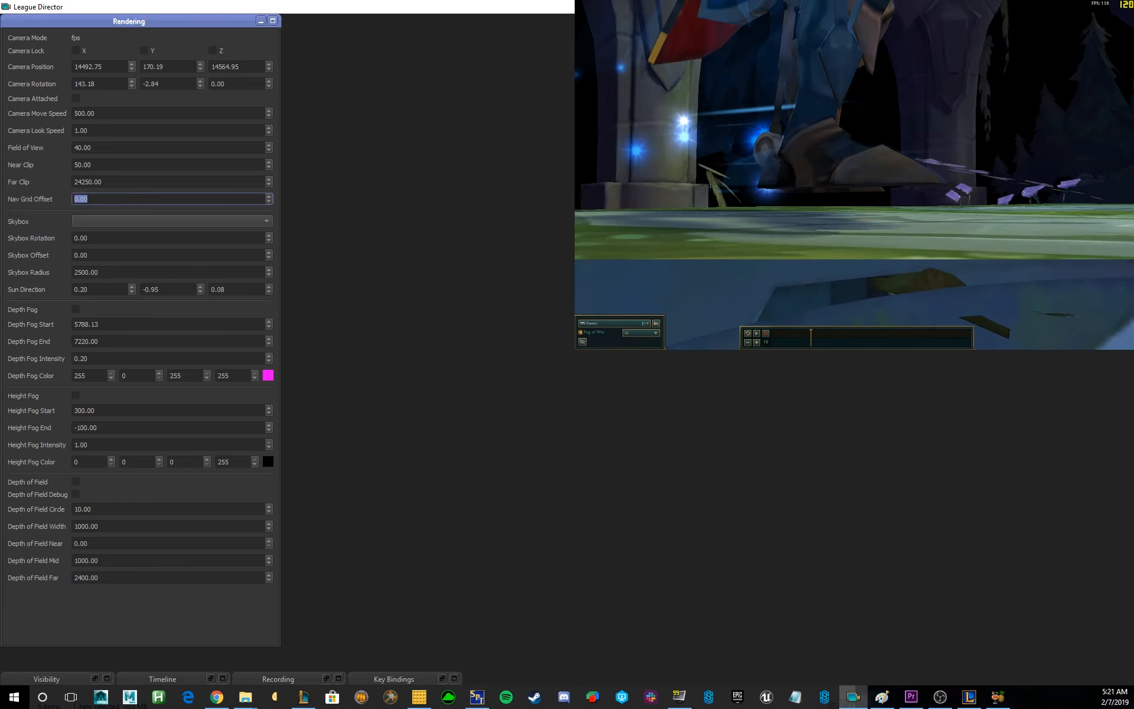
pyautogui.write('-54')
pyautogui.press('BackSpace')
pyautogui.press('BackSpace')
pyautogui.write('7')
pyautogui.click(961, 135)
pyautogui.press('space')
pyautogui.press('space')
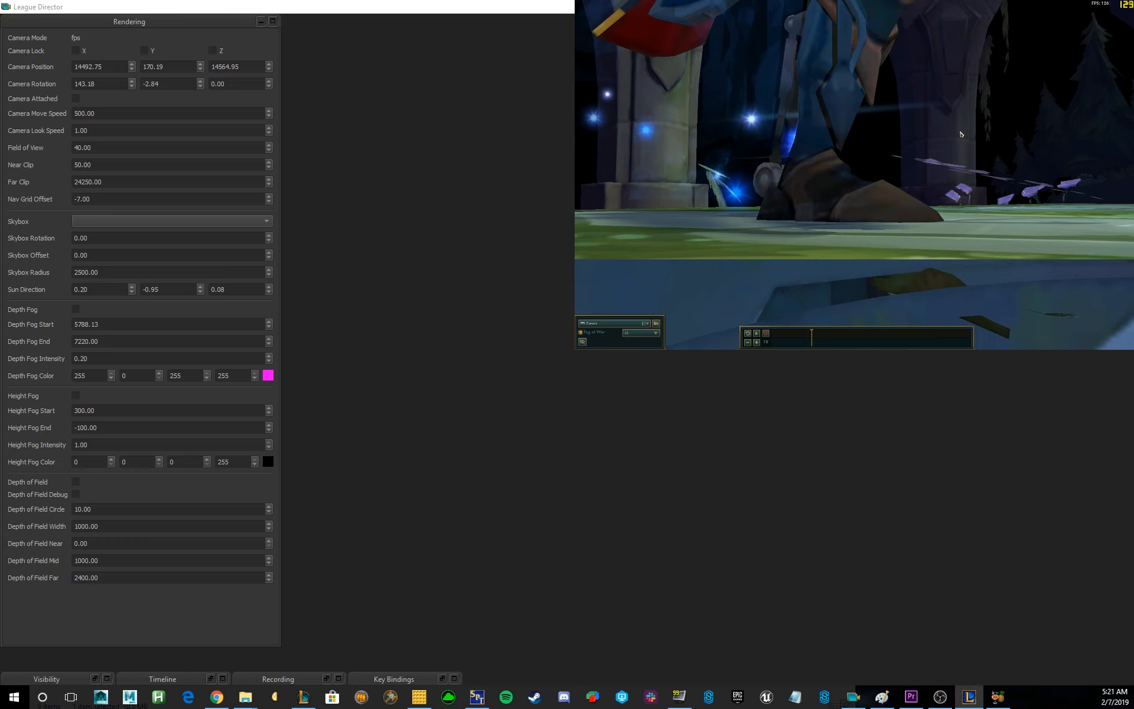
# Apply the Riots_SRU_CloudySunset.dds skybox behind the fountain platform
pyautogui.press('s')
pyautogui.moveTo(865, 223)
pyautogui.mouseDown(button='right')
pyautogui.moveTo(851, 227)
pyautogui.moveTo(866, 208)
pyautogui.moveTo(856, 229)
pyautogui.moveTo(856, 213)
pyautogui.mouseUp(button='right')
pyautogui.press('s')
pyautogui.press('d')
pyautogui.press('s')
pyautogui.press('w')
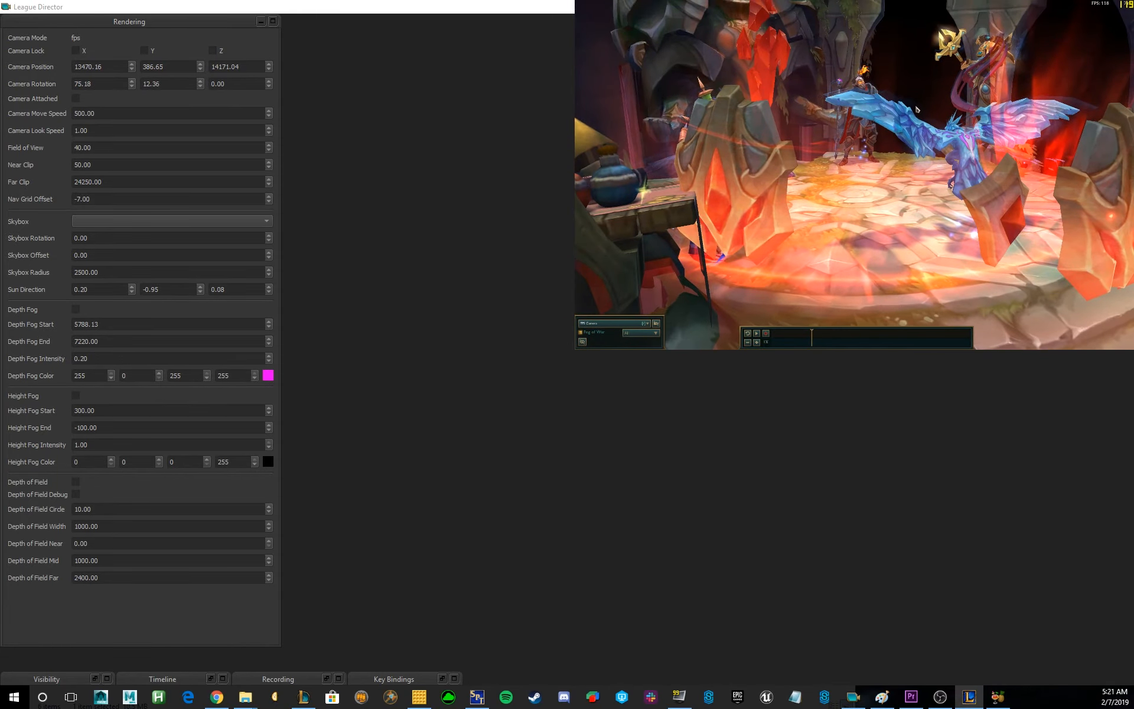
pyautogui.hotkey('alt', 'Tab')
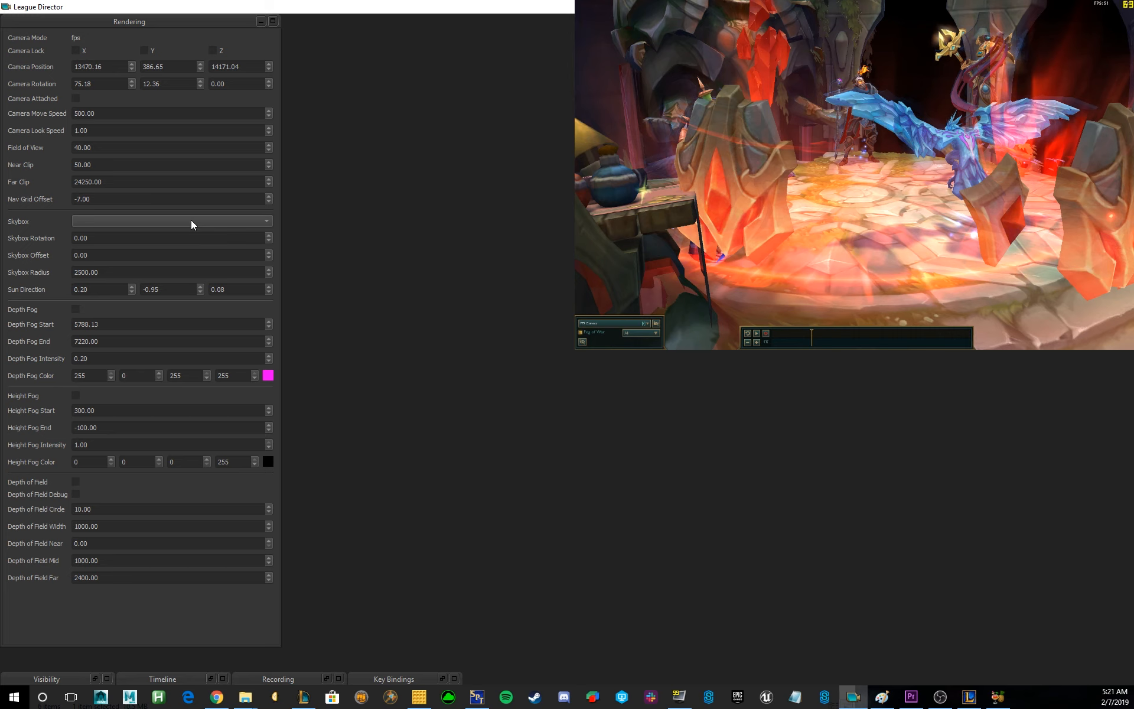
pyautogui.click(191, 221)
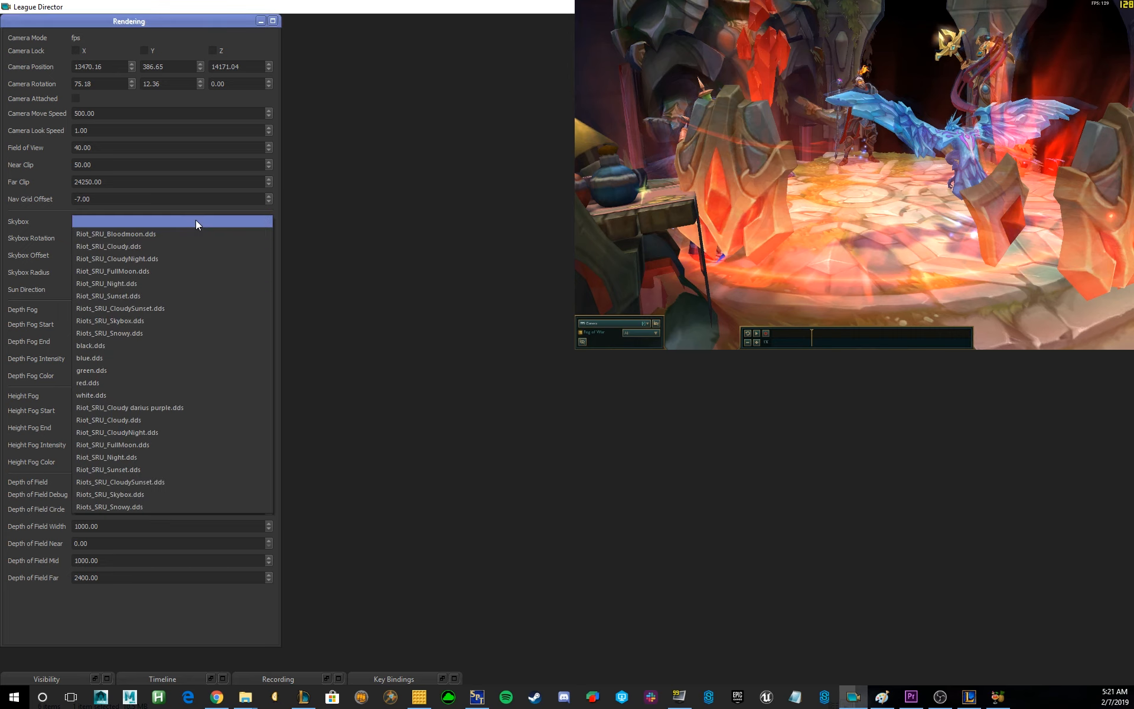
pyautogui.click(137, 310)
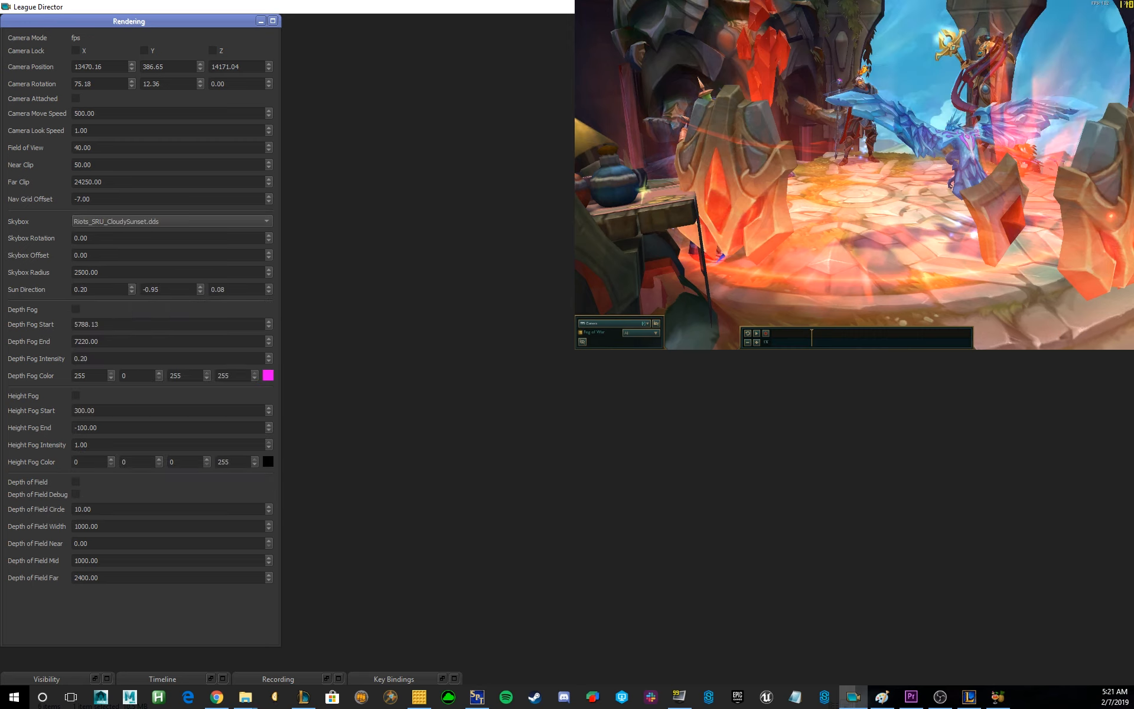
# Reframe the camera on the champions from a raised viewpoint and examine the skybox through the arches
pyautogui.click(768, 207)
pyautogui.moveTo(922, 64); pyautogui.dragTo(976, 164)
pyautogui.press('s')
pyautogui.press('d')
pyautogui.press('a')
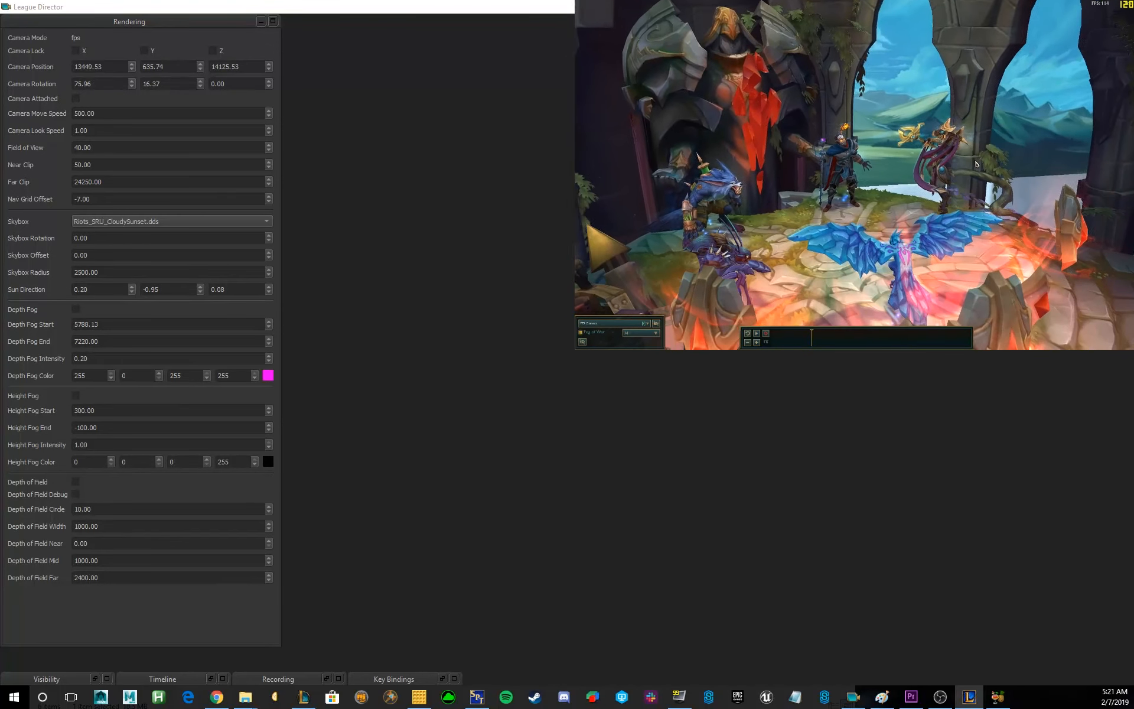
pyautogui.press('s')
pyautogui.press('d')
pyautogui.click(407, 270)
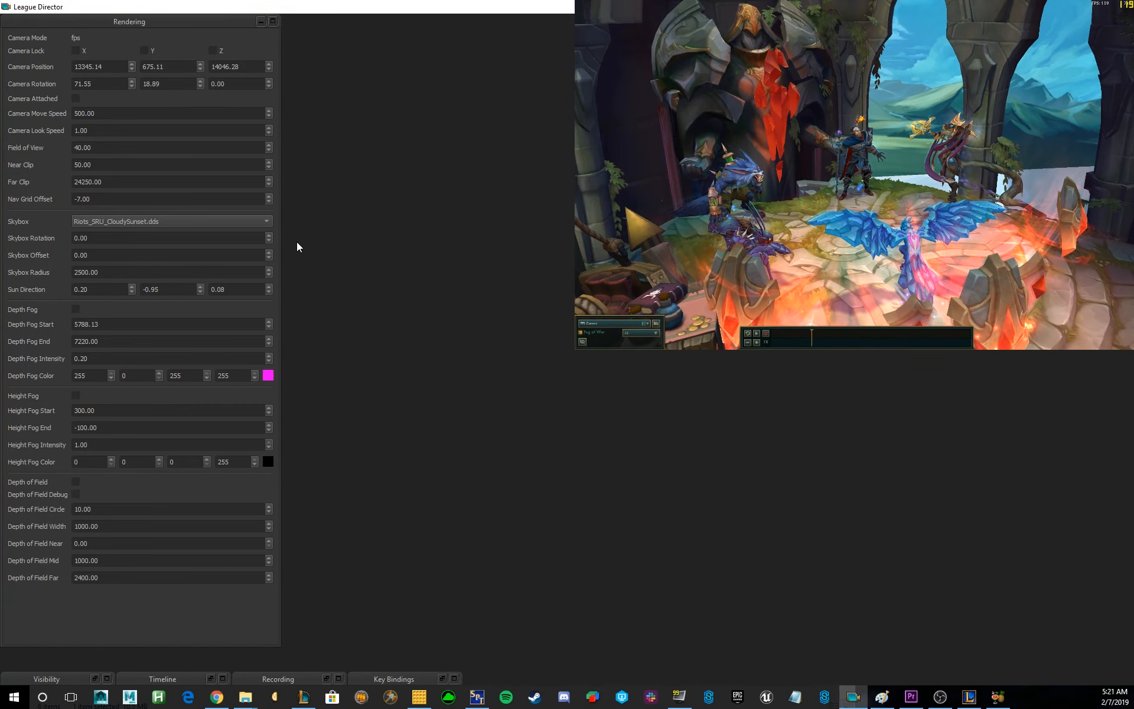
# Set the skybox rotation to 99 and check the background through the arches
pyautogui.click(109, 238)
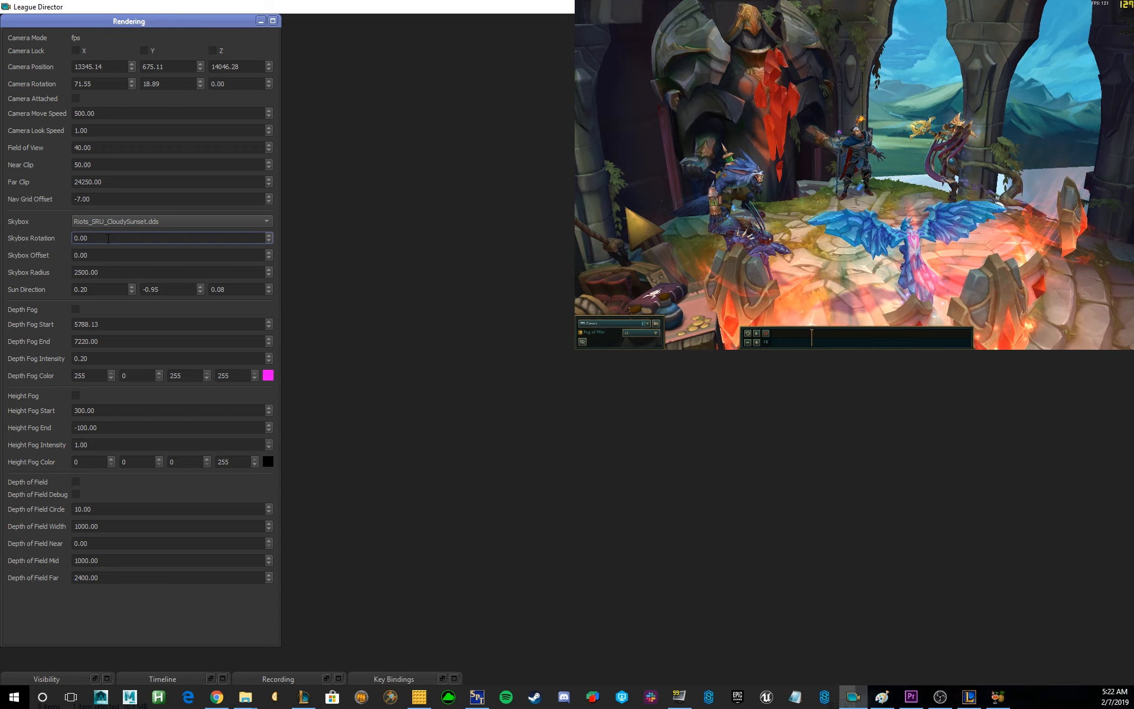
pyautogui.moveTo(108, 238); pyautogui.dragTo(75, 238)
pyautogui.click(78, 239)
pyautogui.doubleClick(78, 238)
pyautogui.click(77, 238)
pyautogui.write('99')
pyautogui.click(902, 169)
pyautogui.moveTo(914, 159)
pyautogui.mouseDown(button='right')
pyautogui.moveTo(881, 157)
pyautogui.moveTo(925, 163)
pyautogui.mouseUp(button='right')
# Set the skybox rotation to 134 so the bright sunset sky sits behind the champions' arches
pyautogui.click(274, 230)
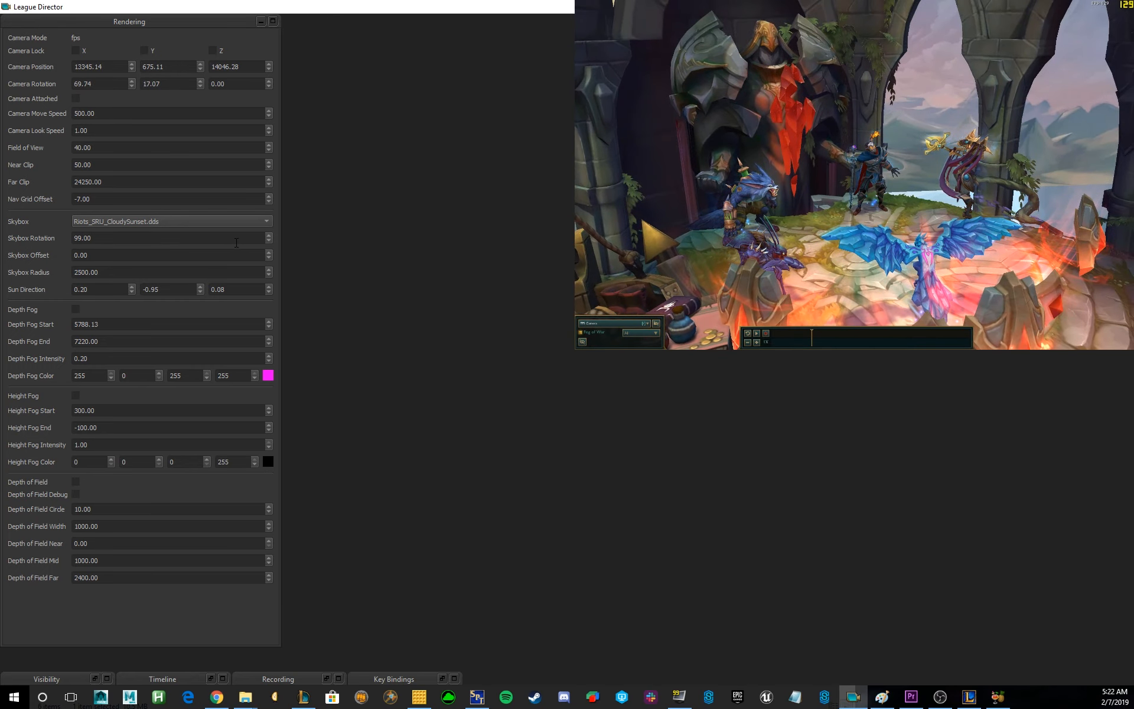
pyautogui.click(268, 236)
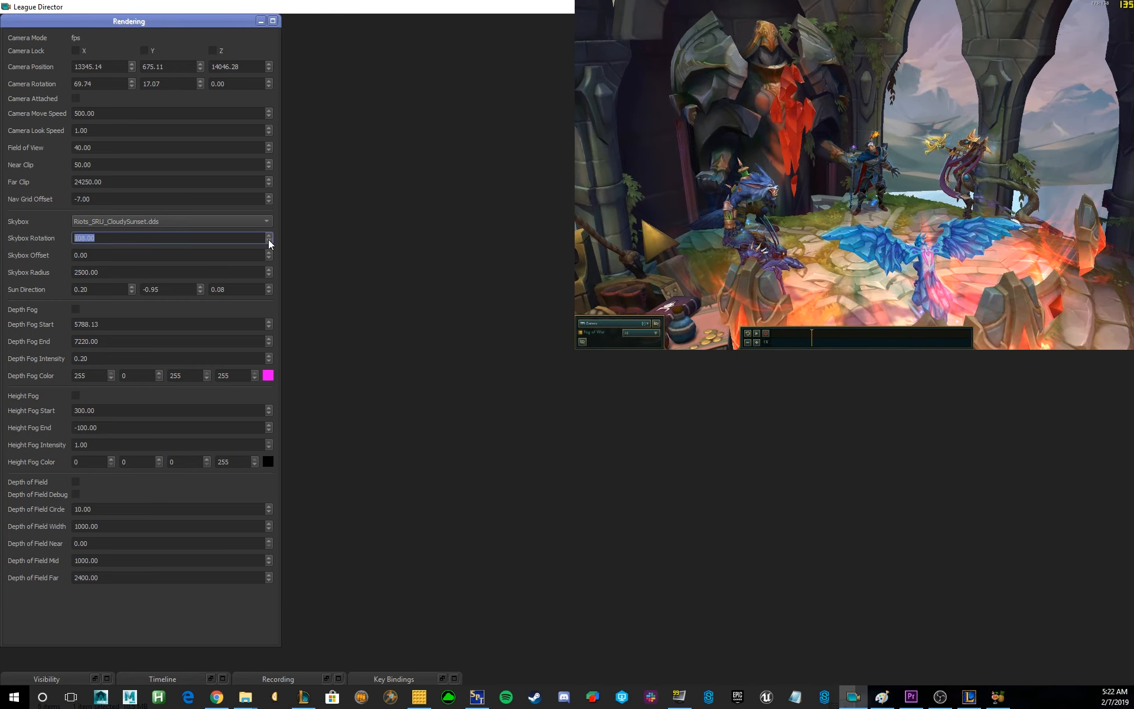
pyautogui.scroll(1, 268, 241)
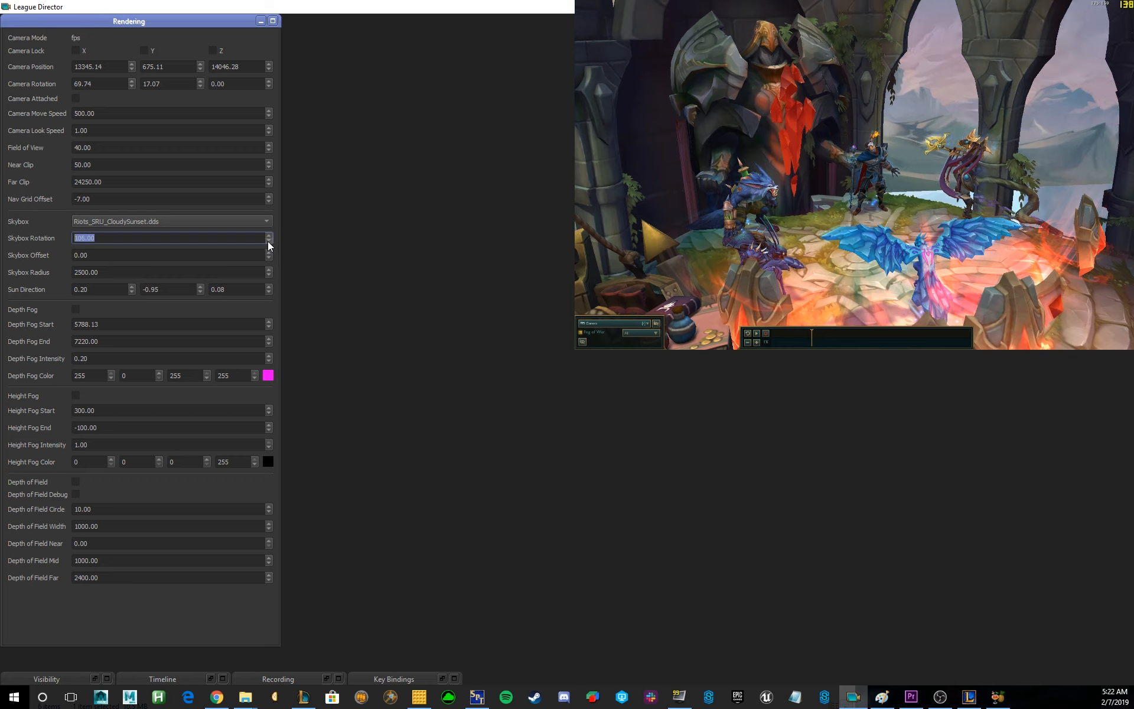
pyautogui.scroll(-1, 268, 239)
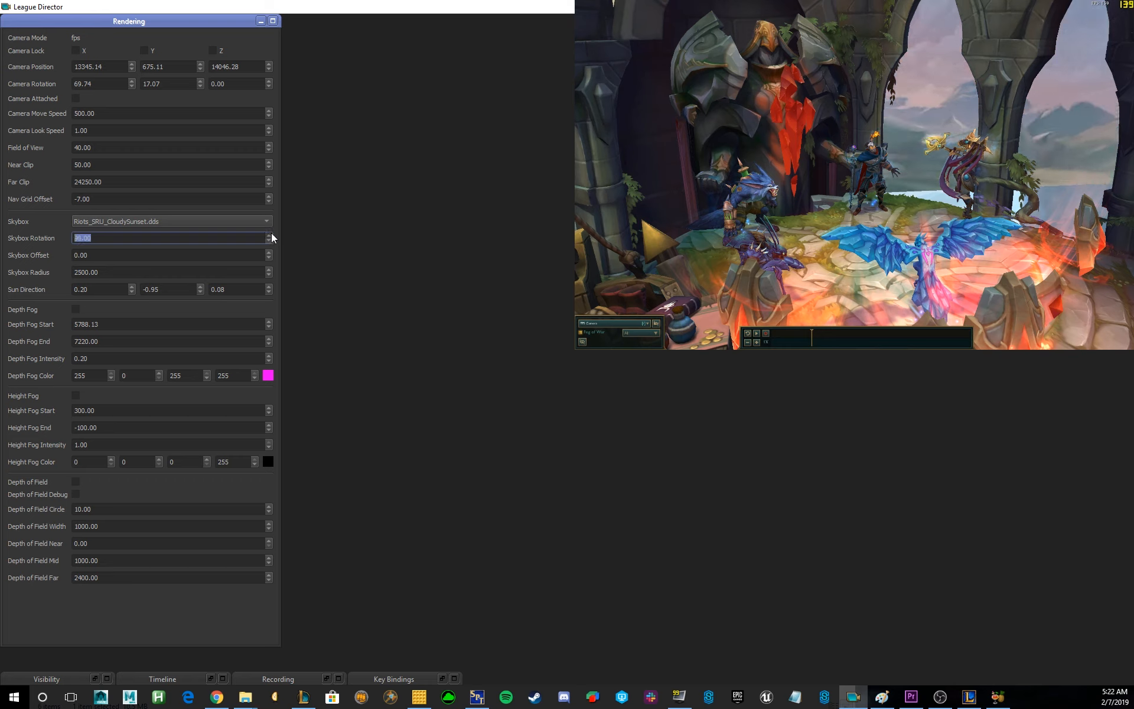
pyautogui.scroll(2, 272, 234)
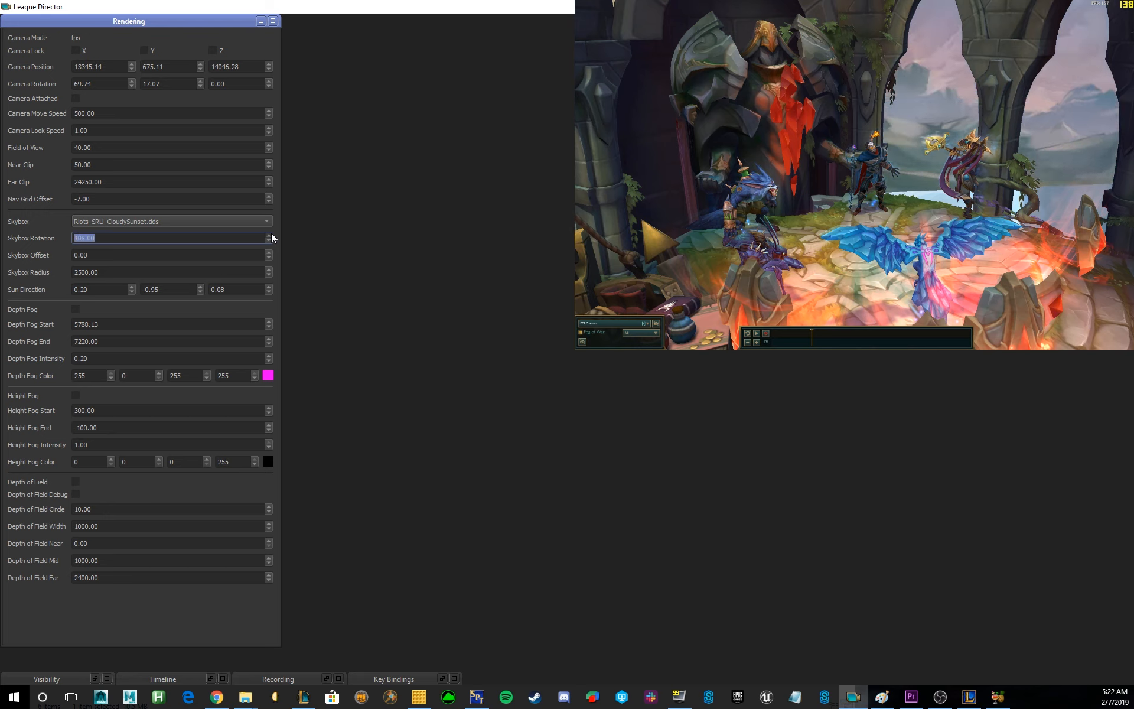
pyautogui.scroll(6, 271, 236)
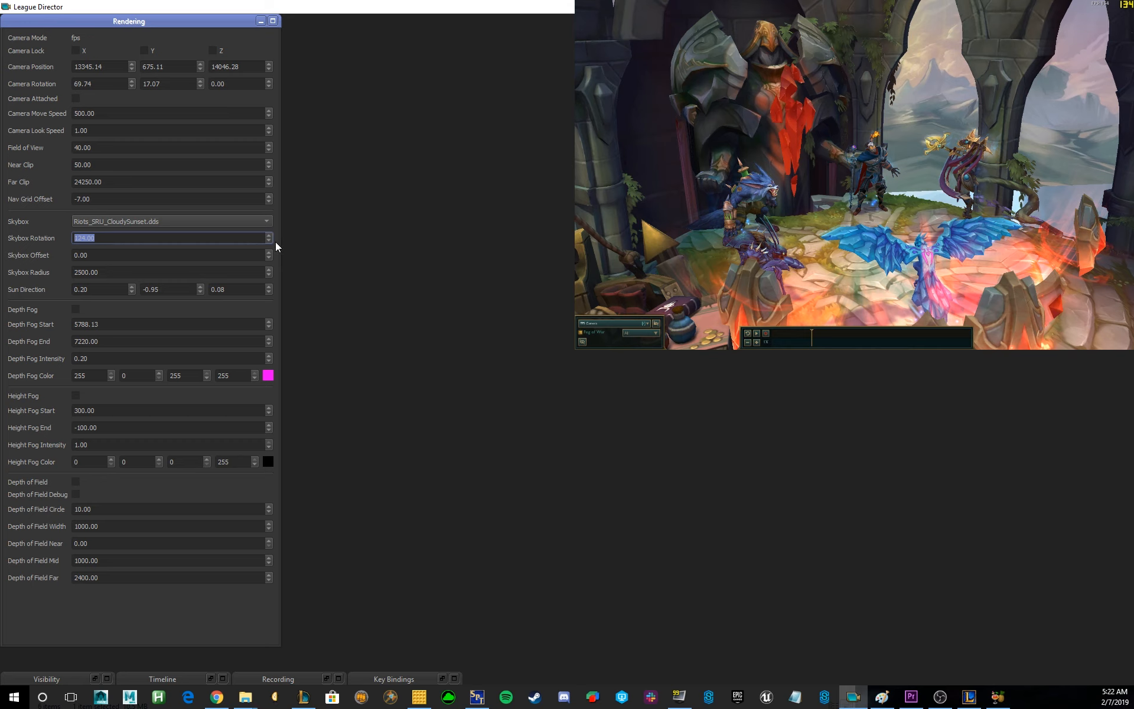
pyautogui.scroll(10, 270, 236)
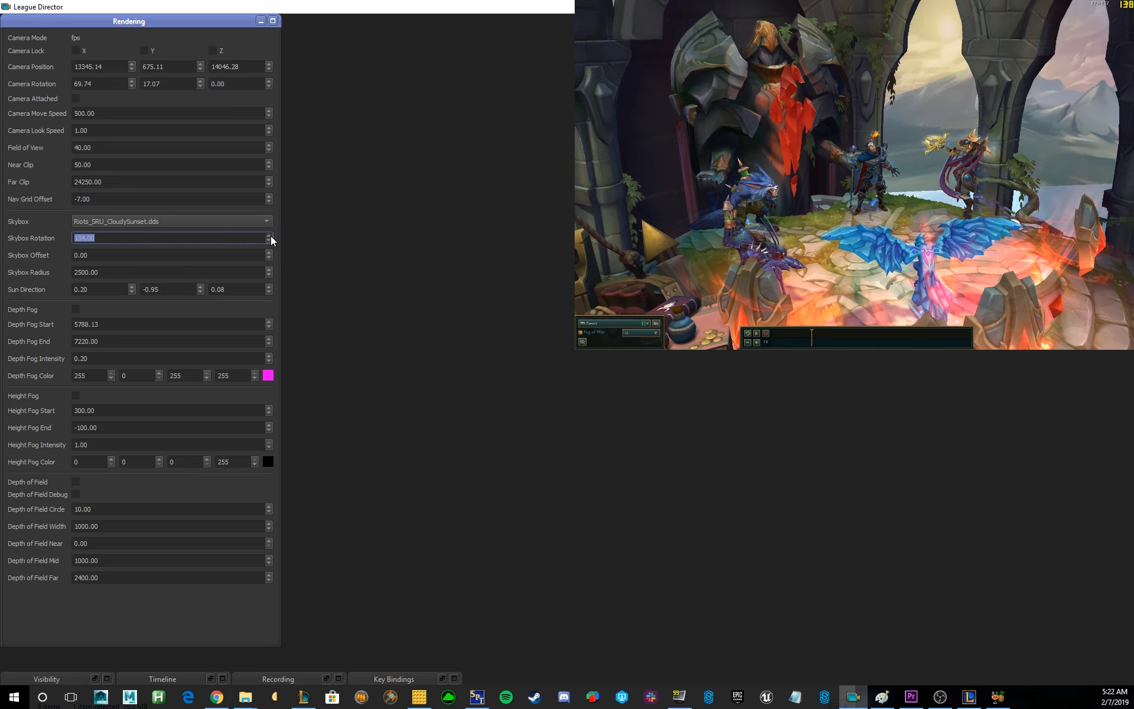
# Lower the camera and move it closer to the champions to frame the sunset through the arches
pyautogui.moveTo(921, 139); pyautogui.dragTo(898, 180)
pyautogui.press('w')
pyautogui.press('a')
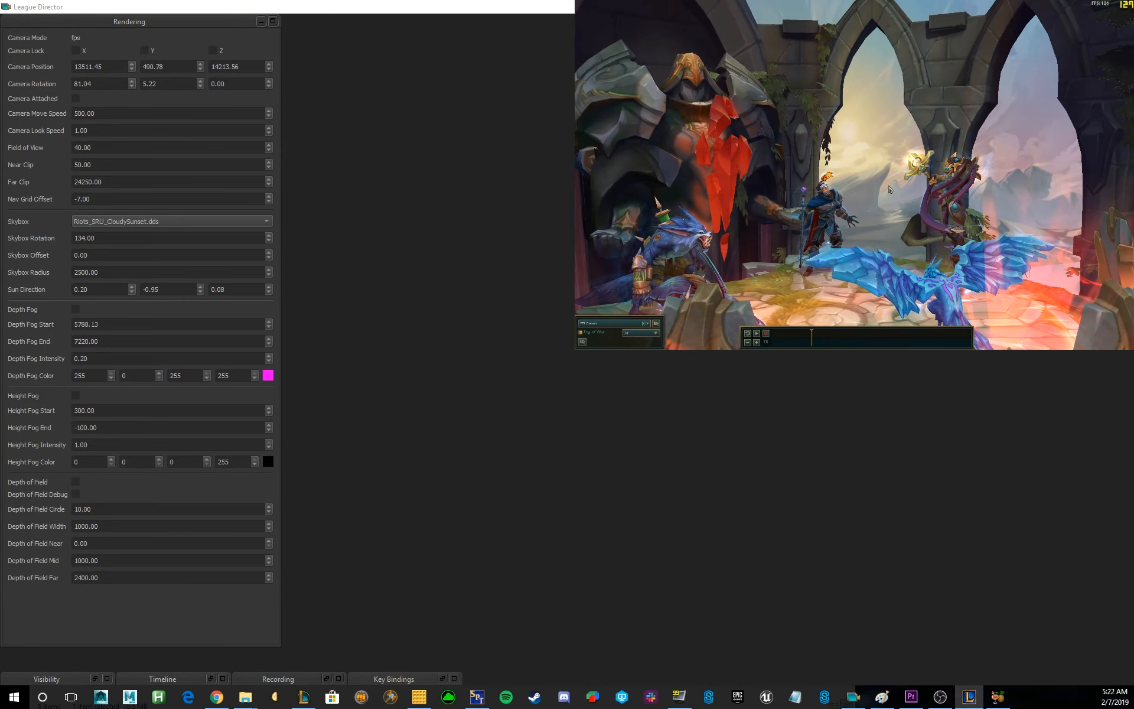
# Set the skybox offset to -200 to shift the background vertically behind the arches
pyautogui.click(277, 318)
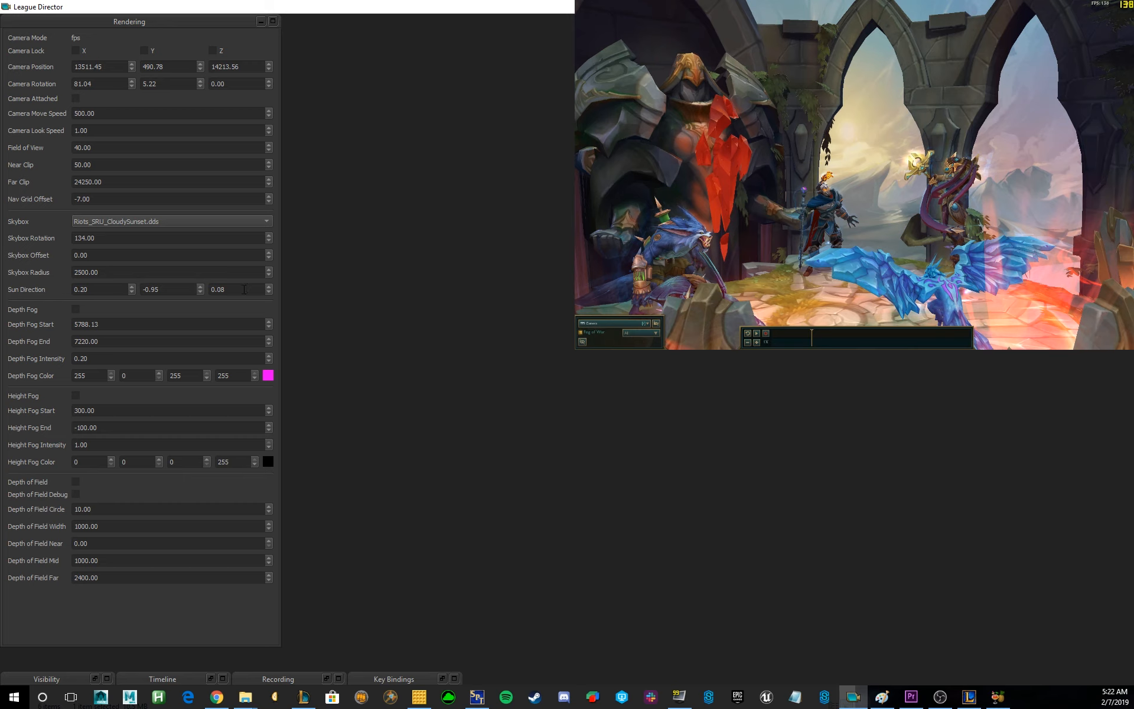
pyautogui.click(267, 258)
pyautogui.click(267, 258)
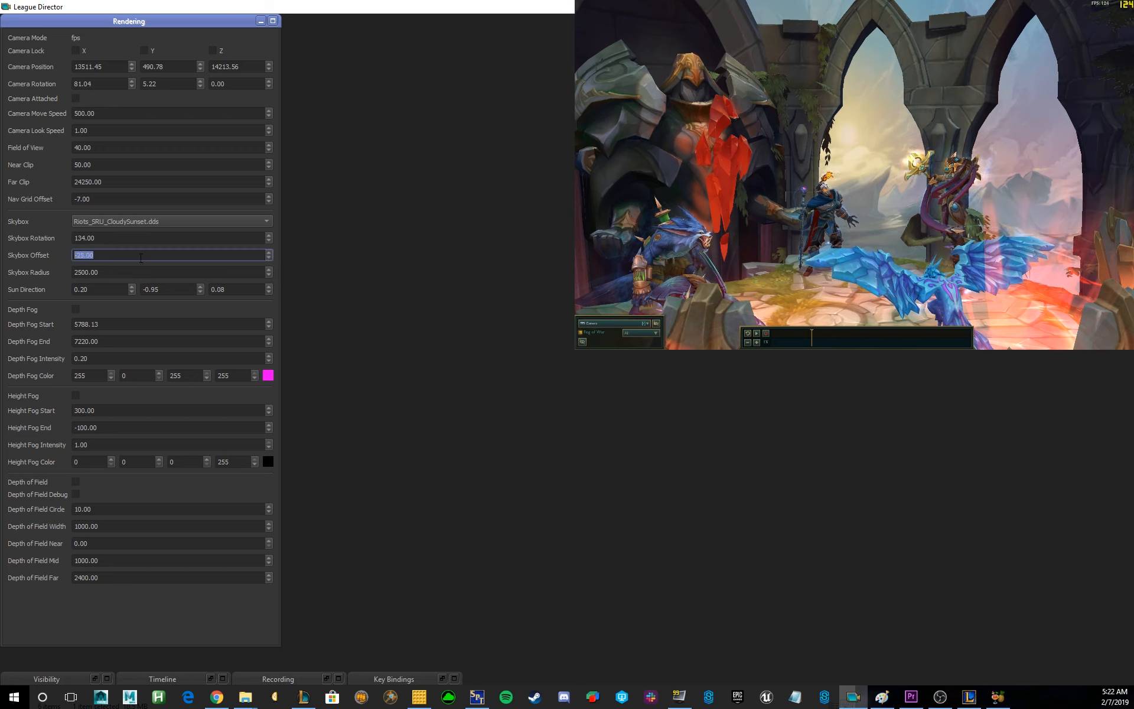
pyautogui.write('-')
pyautogui.press('Delete')
pyautogui.press('Delete')
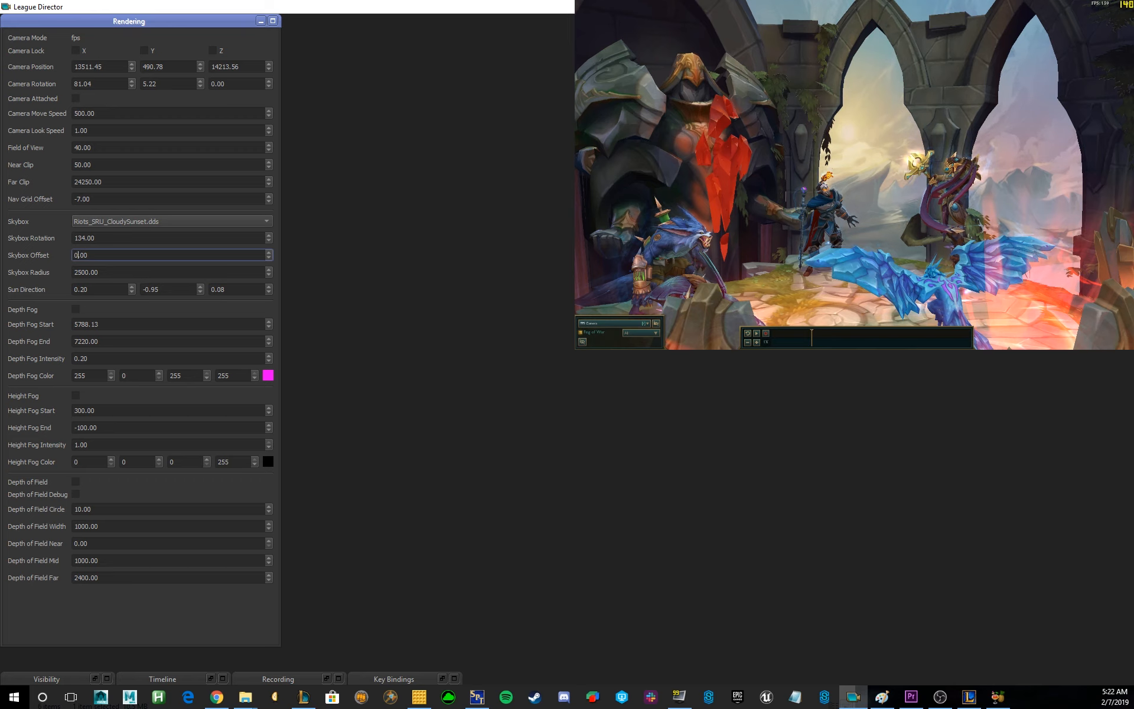
pyautogui.write('2')
pyautogui.press('BackSpace')
pyautogui.write('20')
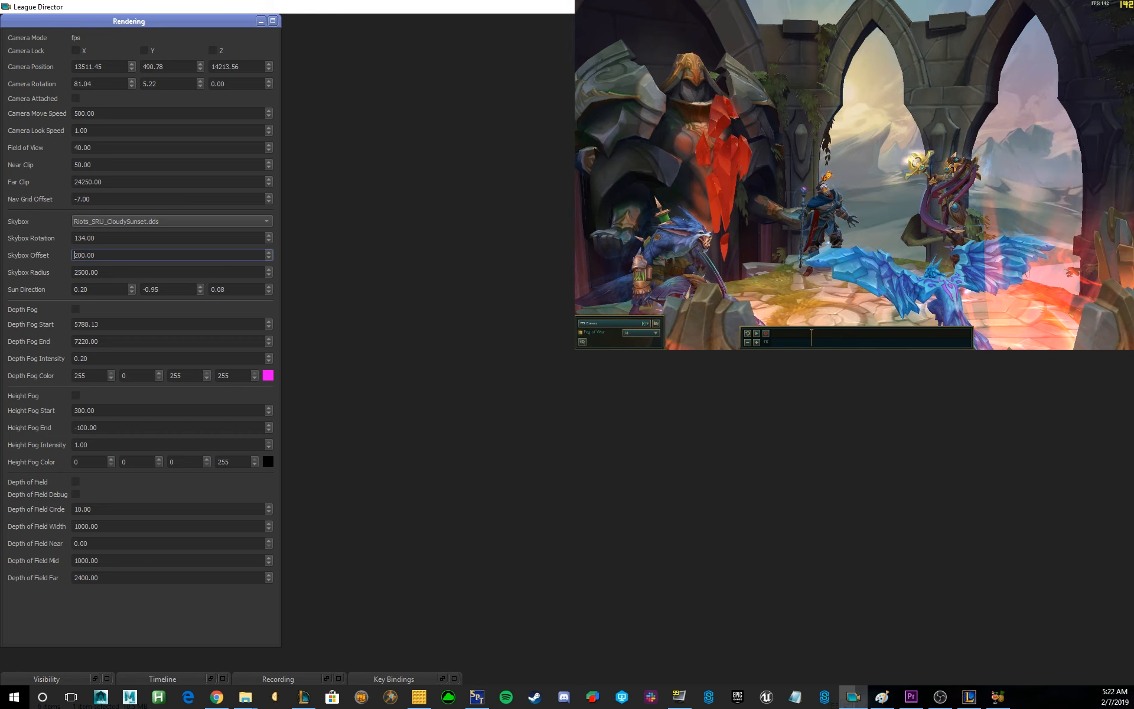
pyautogui.write('-')
pyautogui.click(866, 170)
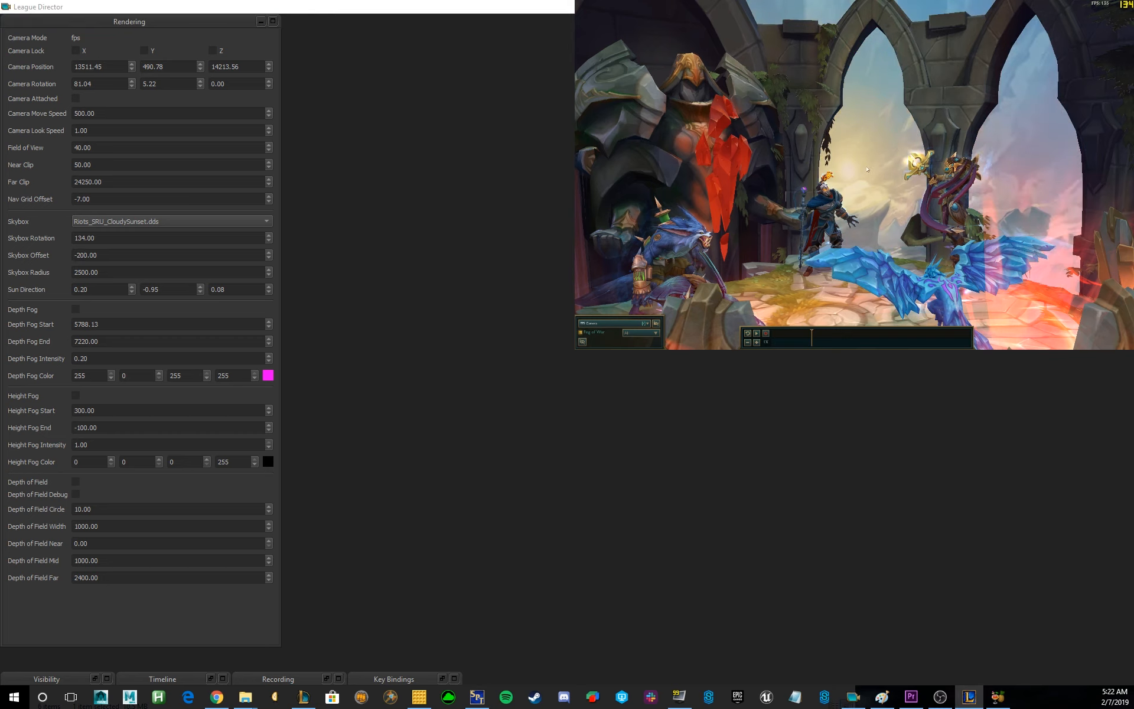
# Fly the camera in over the platform and examine the champions against the shifted skybox
pyautogui.moveTo(865, 170); pyautogui.dragTo(870, 175)
pyautogui.press('w')
pyautogui.press('s')
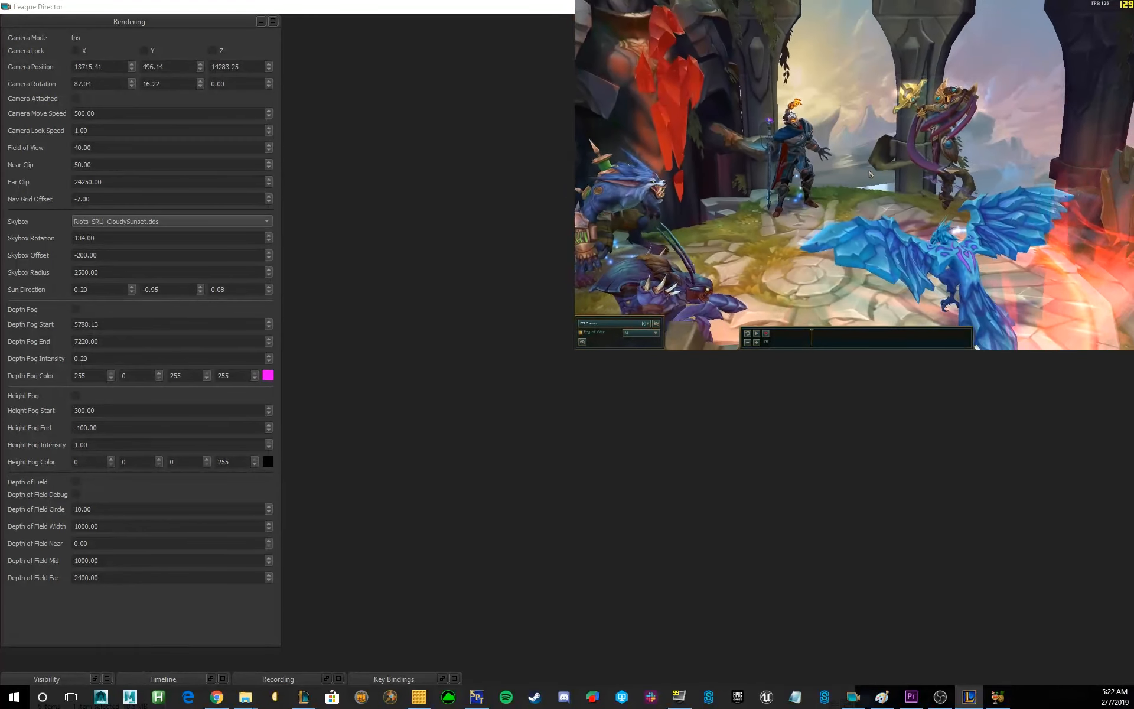
pyautogui.press('w')
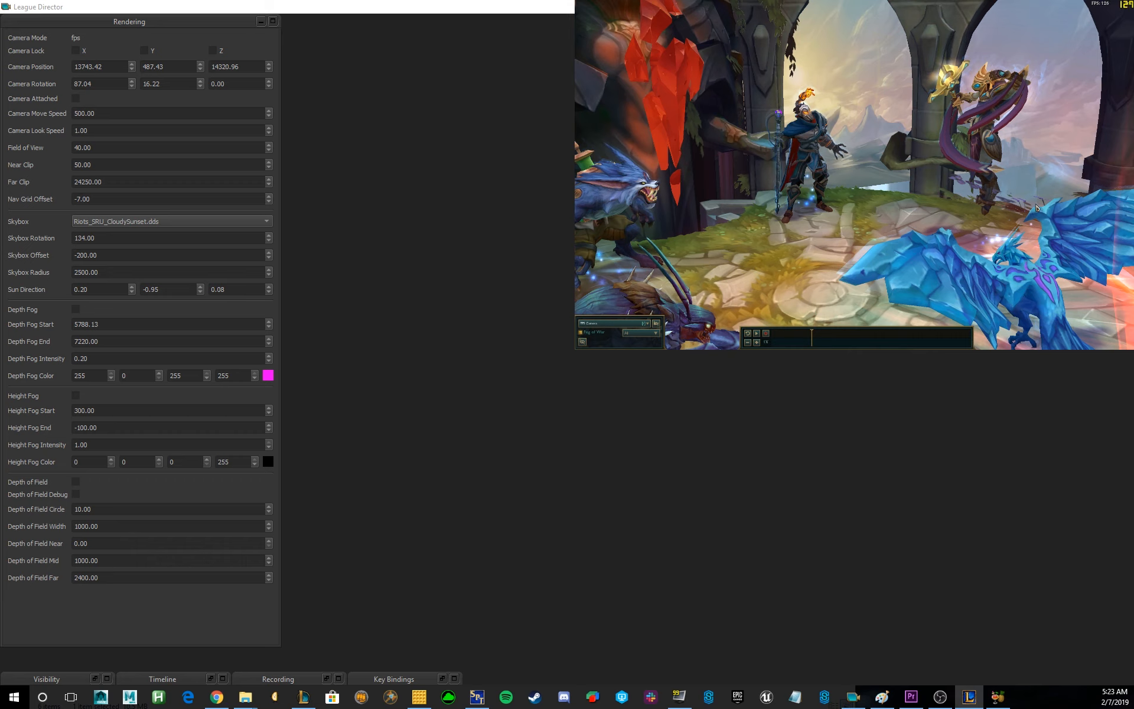
pyautogui.click(179, 199)
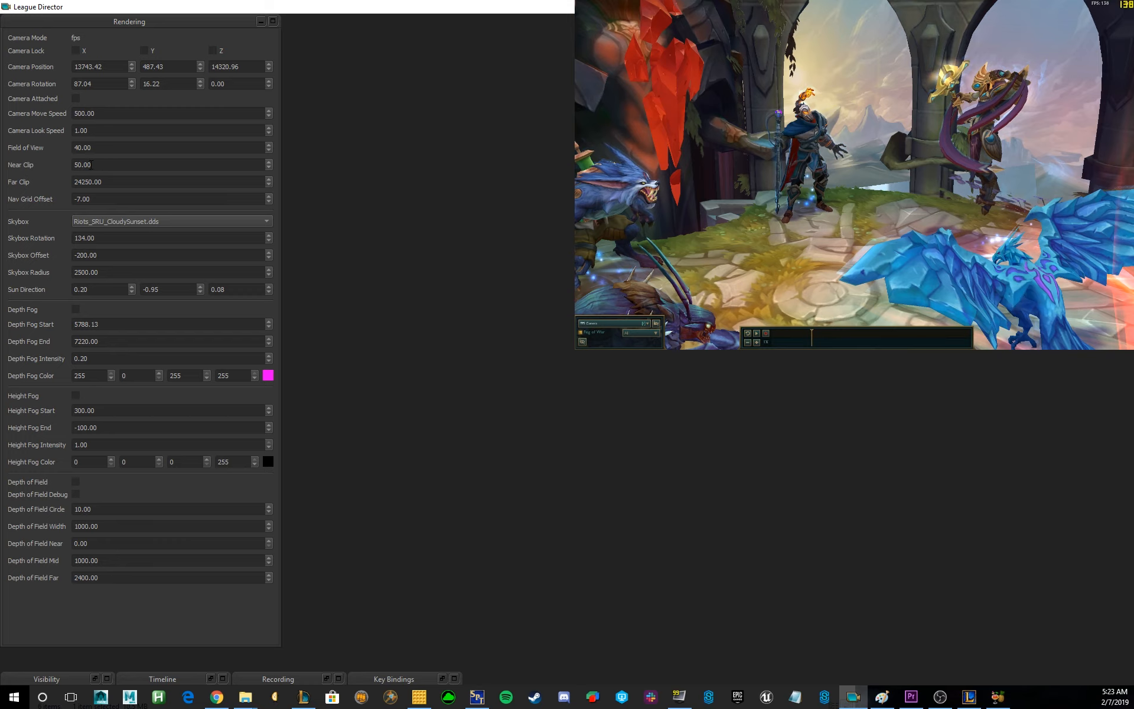
# Fly the camera right up to the blue ice bird to inspect near clipping, and pull back to the full group
pyautogui.moveTo(857, 127); pyautogui.dragTo(931, 145)
pyautogui.scroll(3, 904, 160)
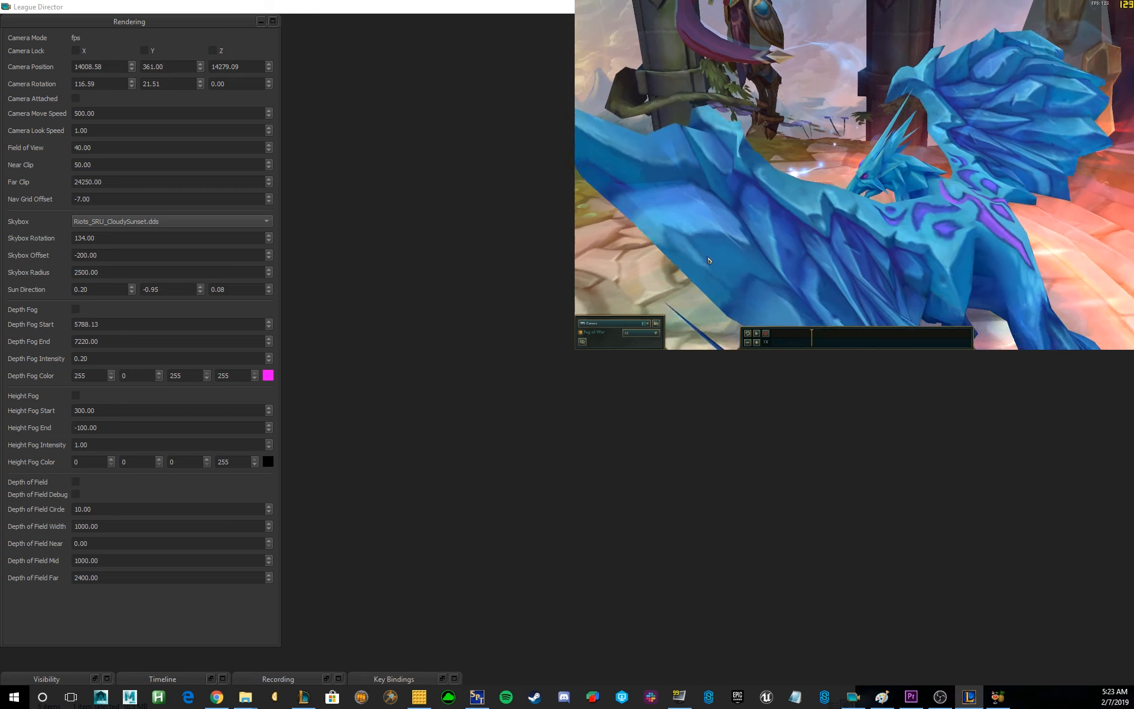
pyautogui.press('a')
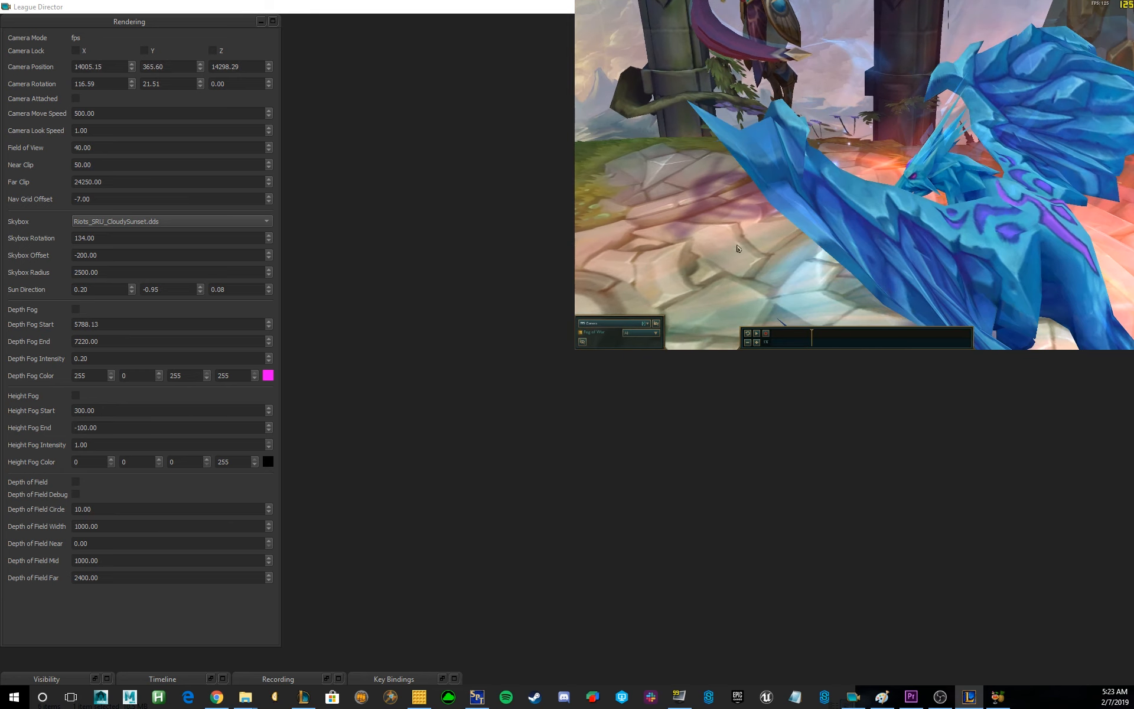
pyautogui.press('s')
pyautogui.press('s')
pyautogui.moveTo(1065, 186); pyautogui.dragTo(946, 184)
pyautogui.press('w')
pyautogui.press('s')
# Set the camera's far clip to 5000
pyautogui.click(132, 167)
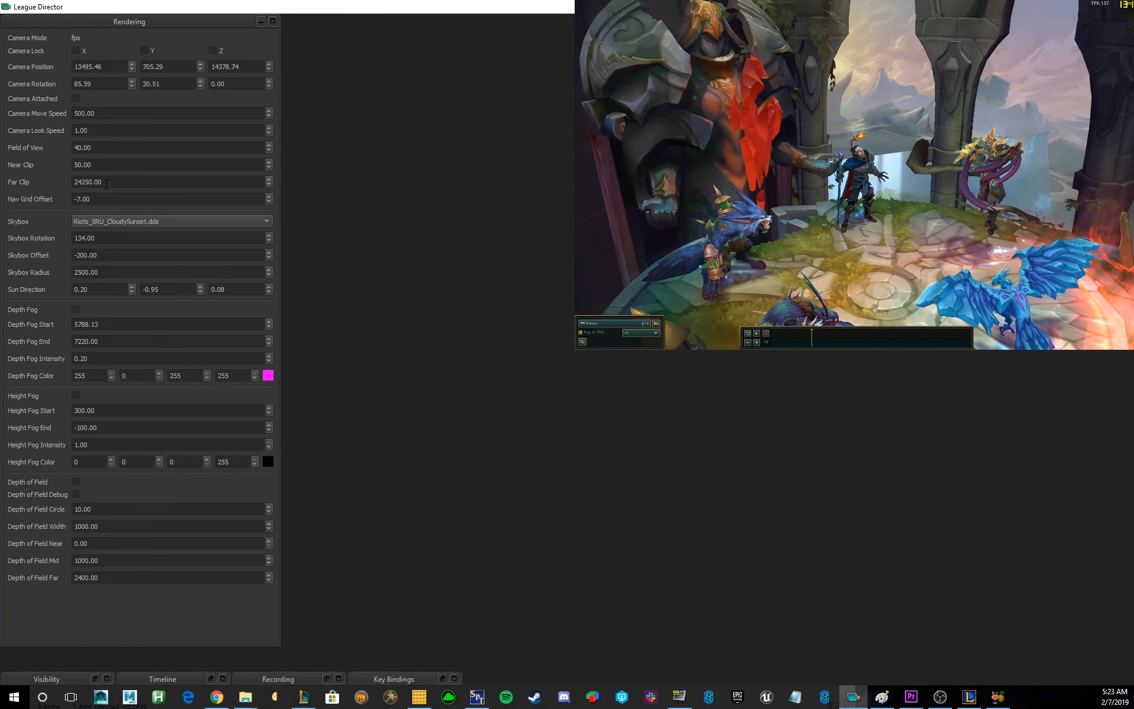
pyautogui.moveTo(88, 182); pyautogui.dragTo(71, 188)
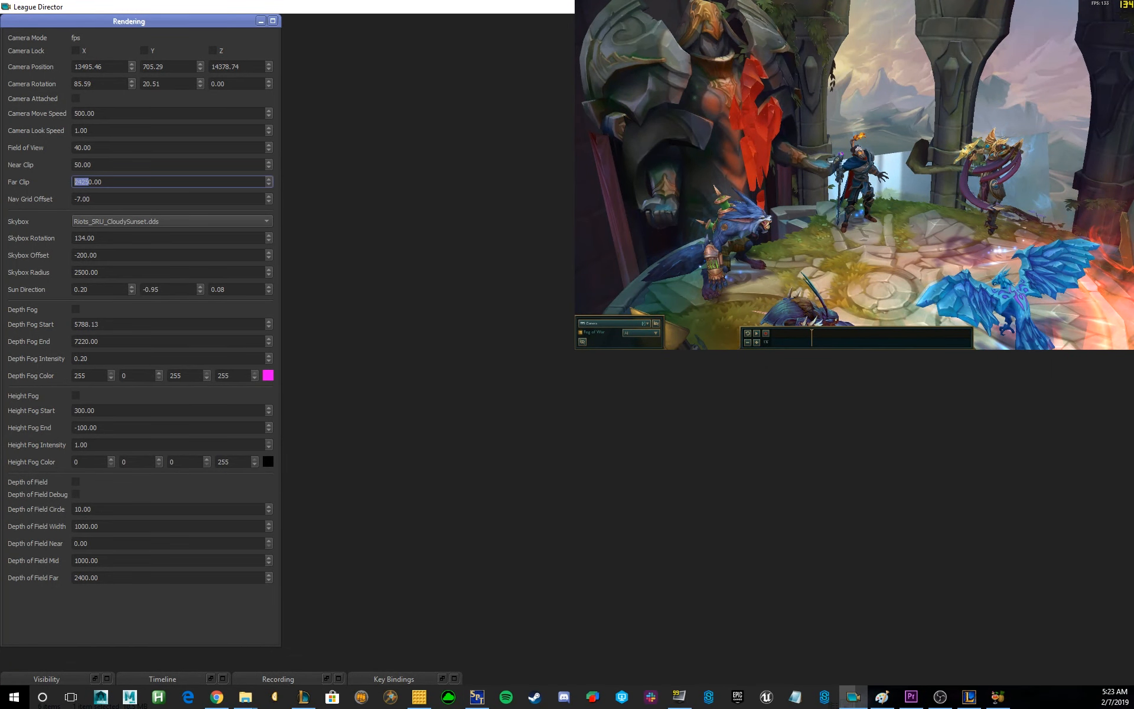
pyautogui.write('5')
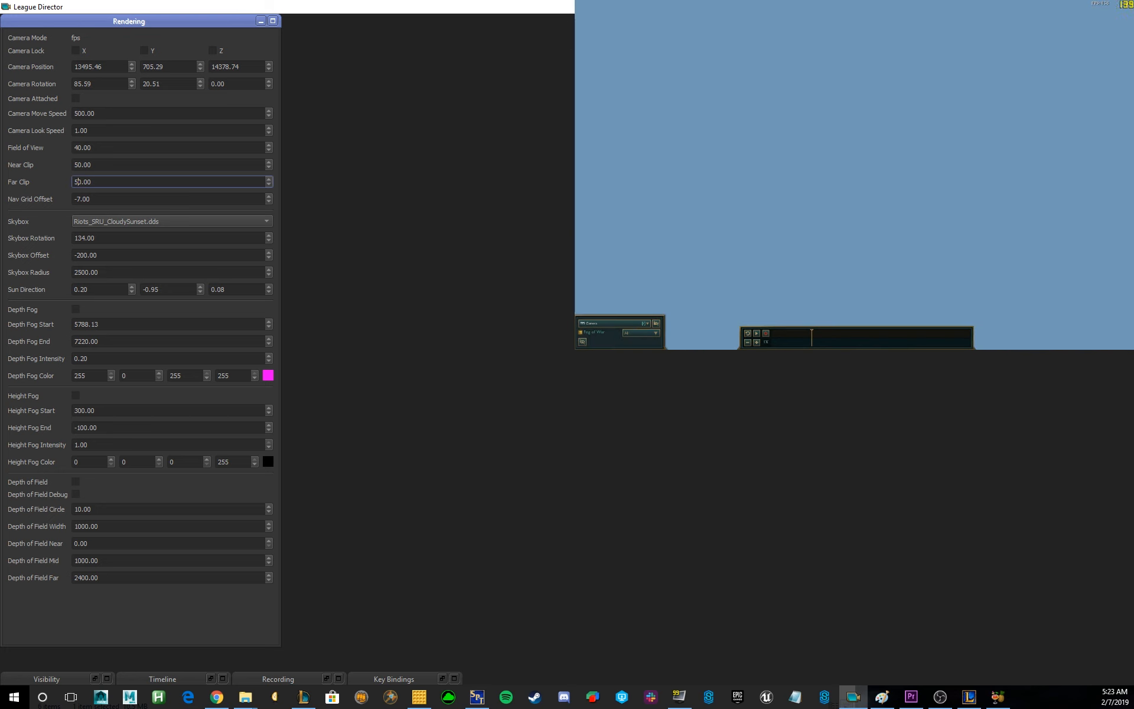
pyautogui.write('000')
pyautogui.click(860, 225)
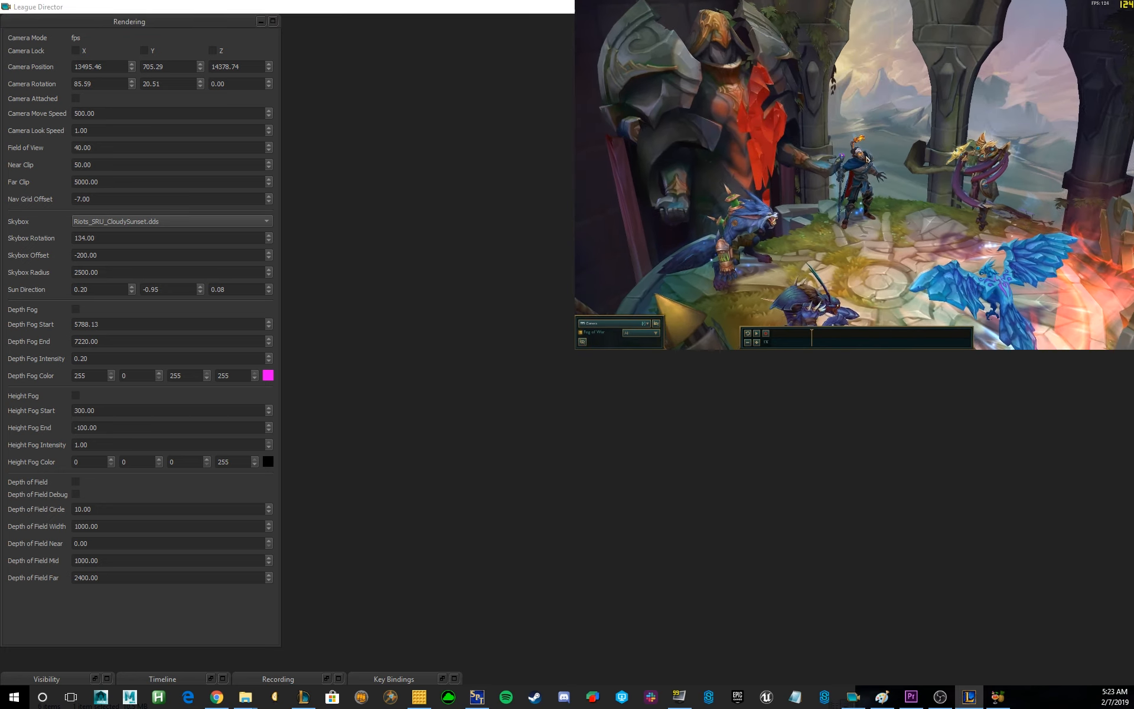
# Fly the camera through the arches past the platform to examine the skybox and terrain at the map's edge
pyautogui.press('s')
pyautogui.press('w')
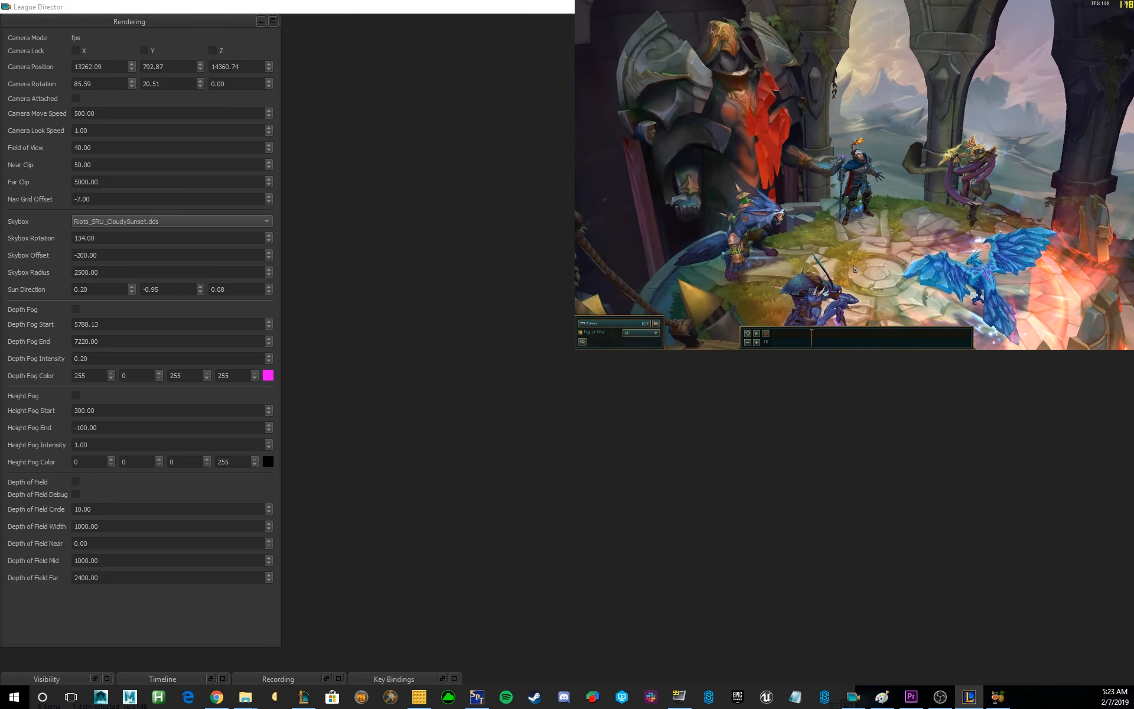
pyautogui.press('w')
pyautogui.press('w')
pyautogui.moveTo(1009, 194); pyautogui.dragTo(977, 165)
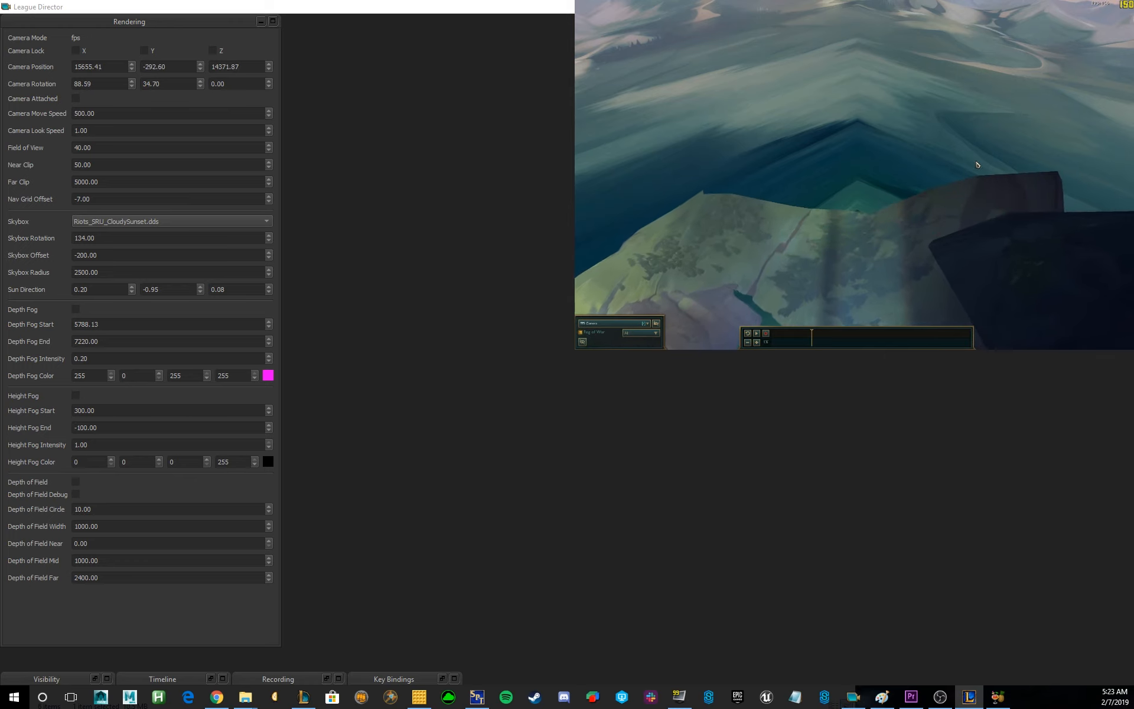
pyautogui.press('w')
pyautogui.moveTo(906, 166); pyautogui.dragTo(936, 174)
# Bring the camera back from the map's edge and examine the red crystal structure and towers against the sky
pyautogui.press('s')
pyautogui.press('s')
pyautogui.press('s')
pyautogui.press('a')
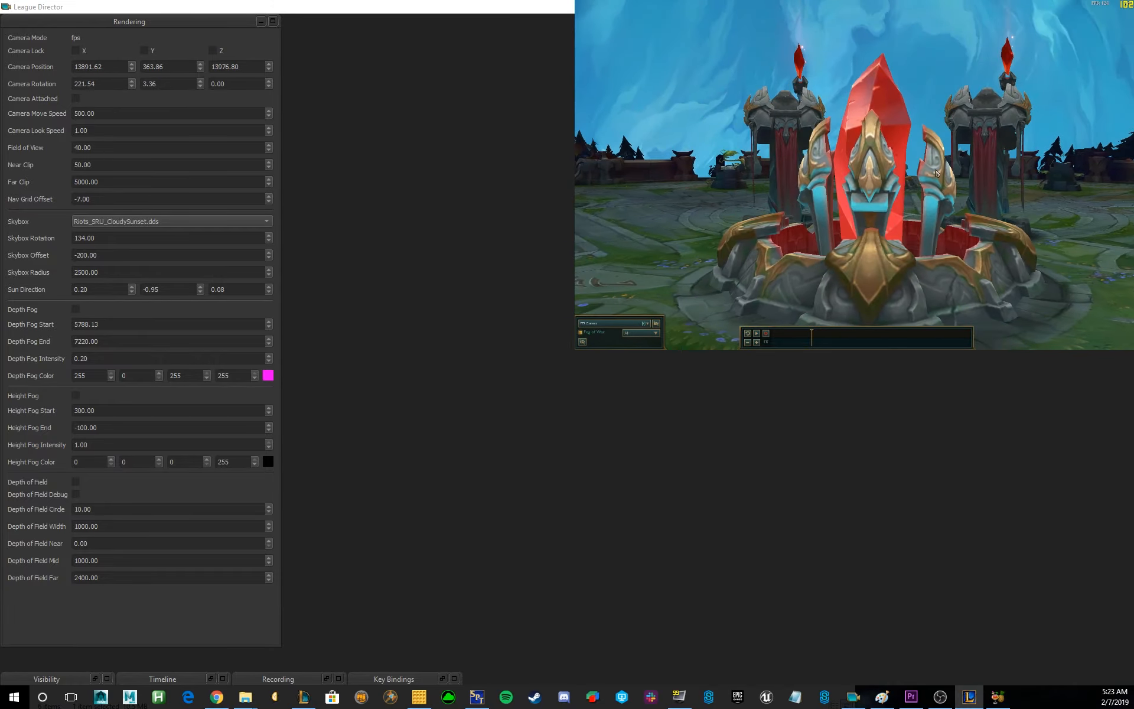
pyautogui.press('d')
pyautogui.moveTo(1093, 171); pyautogui.dragTo(1093, 171)
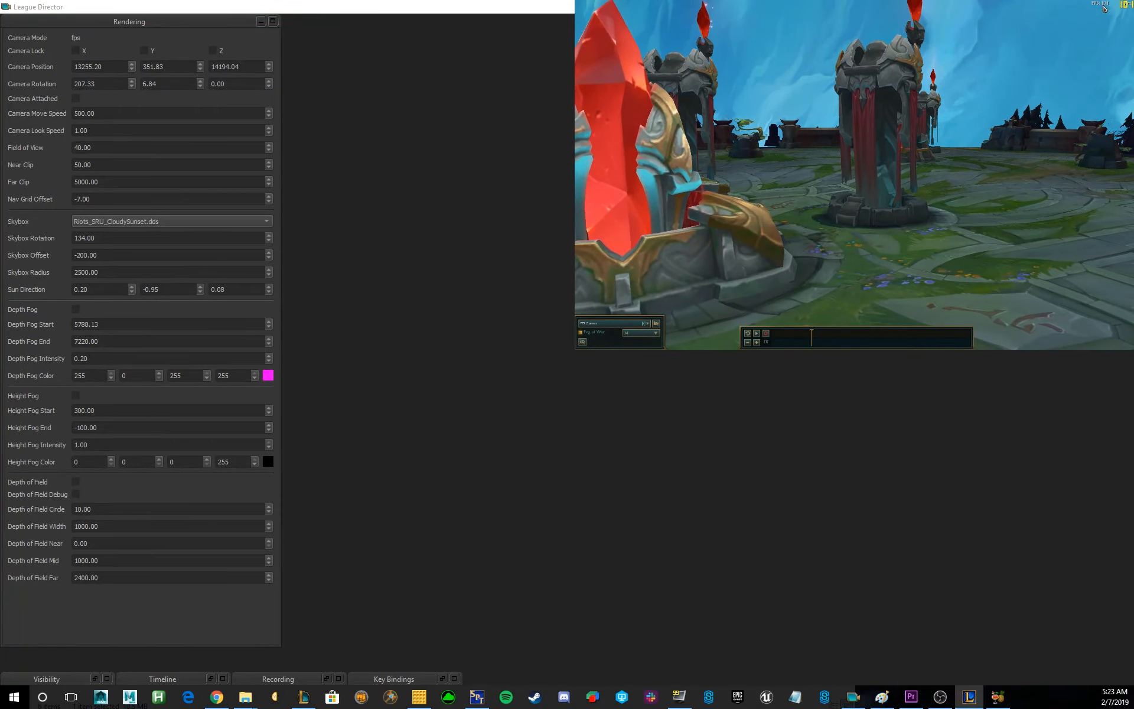
# Return the camera to the champions on the fountain platform with the arches behind them
pyautogui.moveTo(1057, 78); pyautogui.dragTo(992, 116)
pyautogui.press('w')
pyautogui.press('s')
pyautogui.press('w')
pyautogui.press('s')
pyautogui.press('a')
pyautogui.press('w')
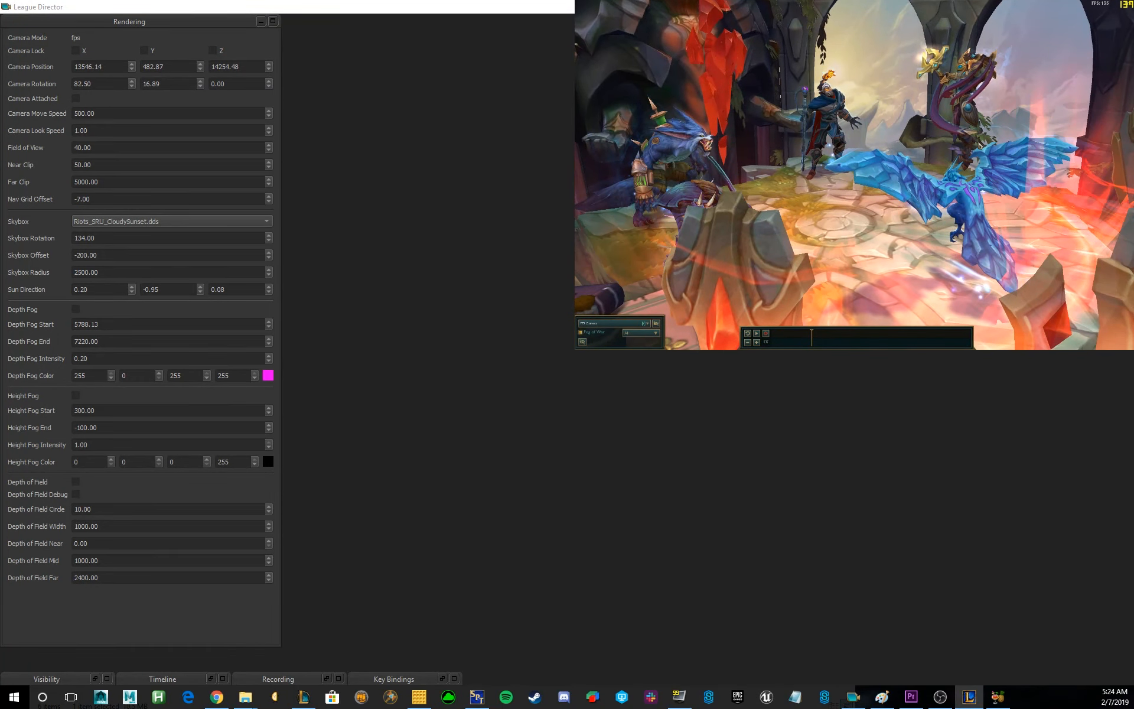
# Preview the depth of field effect on the champions from a raised viewpoint and turn it off again
pyautogui.hotkey('alt', 'Tab')
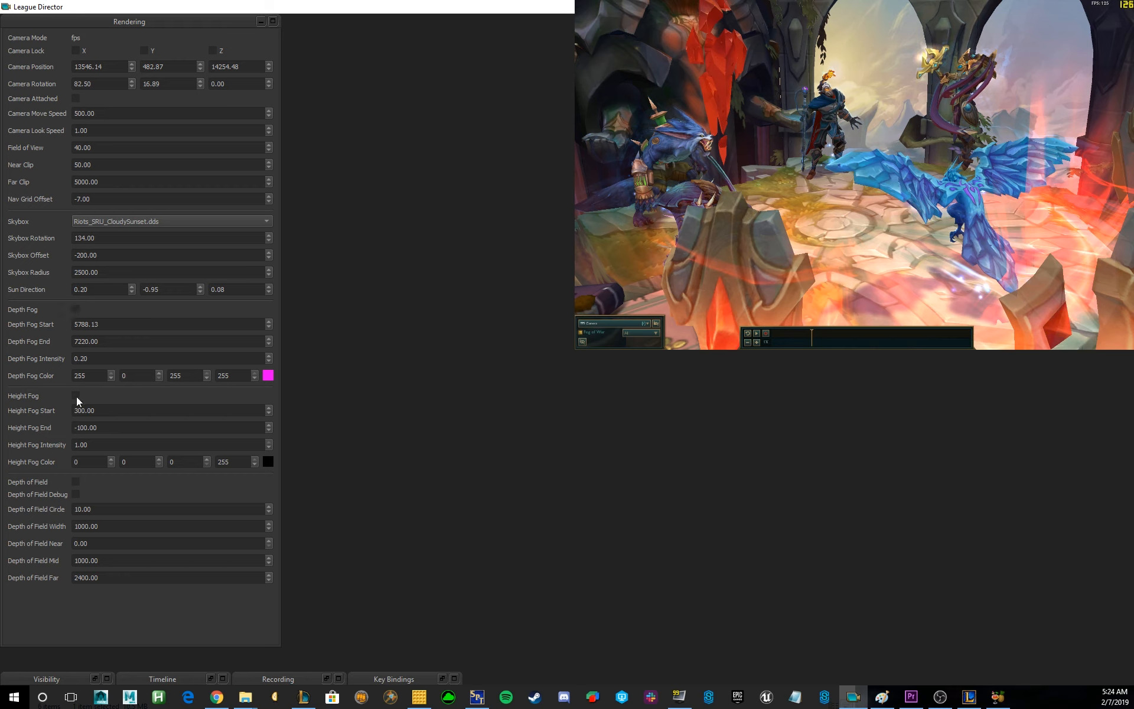
pyautogui.click(75, 482)
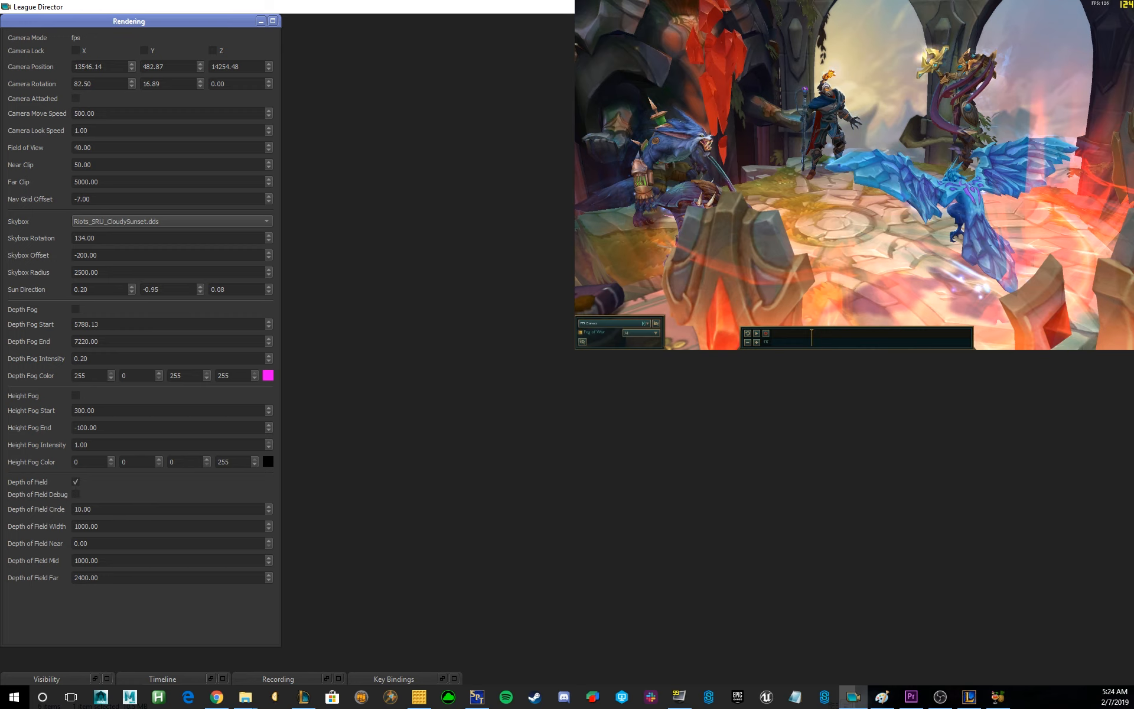
pyautogui.click(872, 189)
pyautogui.press('s')
pyautogui.press('s')
pyautogui.moveTo(871, 189); pyautogui.dragTo(873, 133)
pyautogui.press('w')
pyautogui.press('w')
pyautogui.press('s')
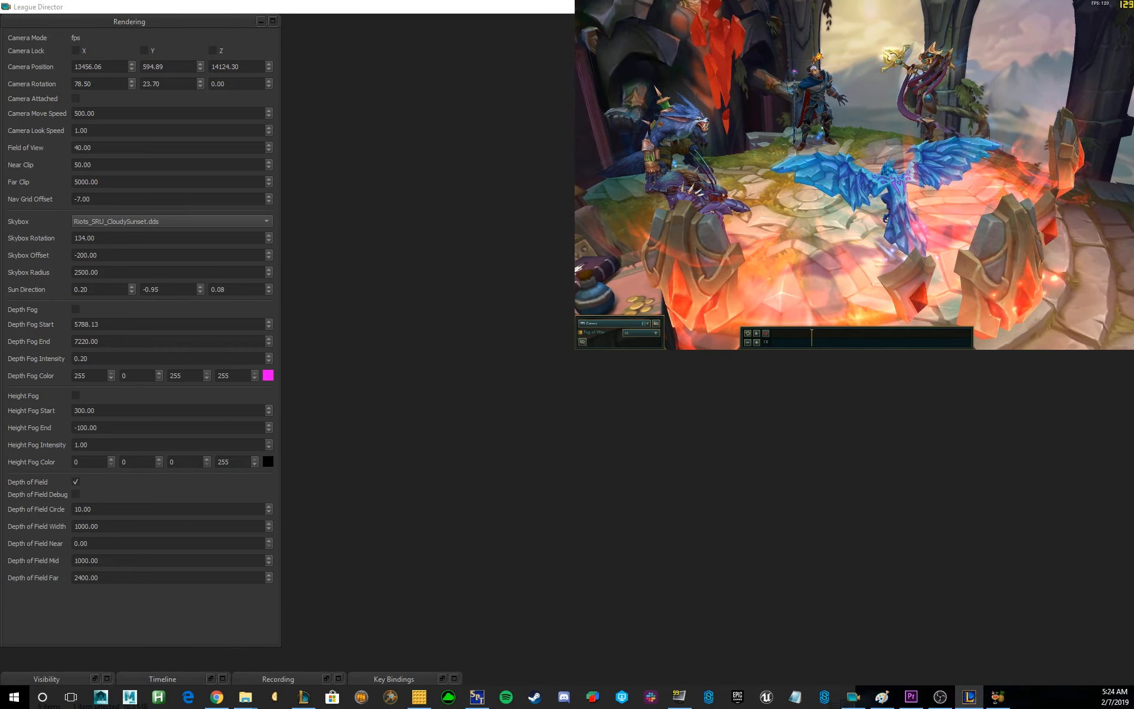
pyautogui.click(88, 442)
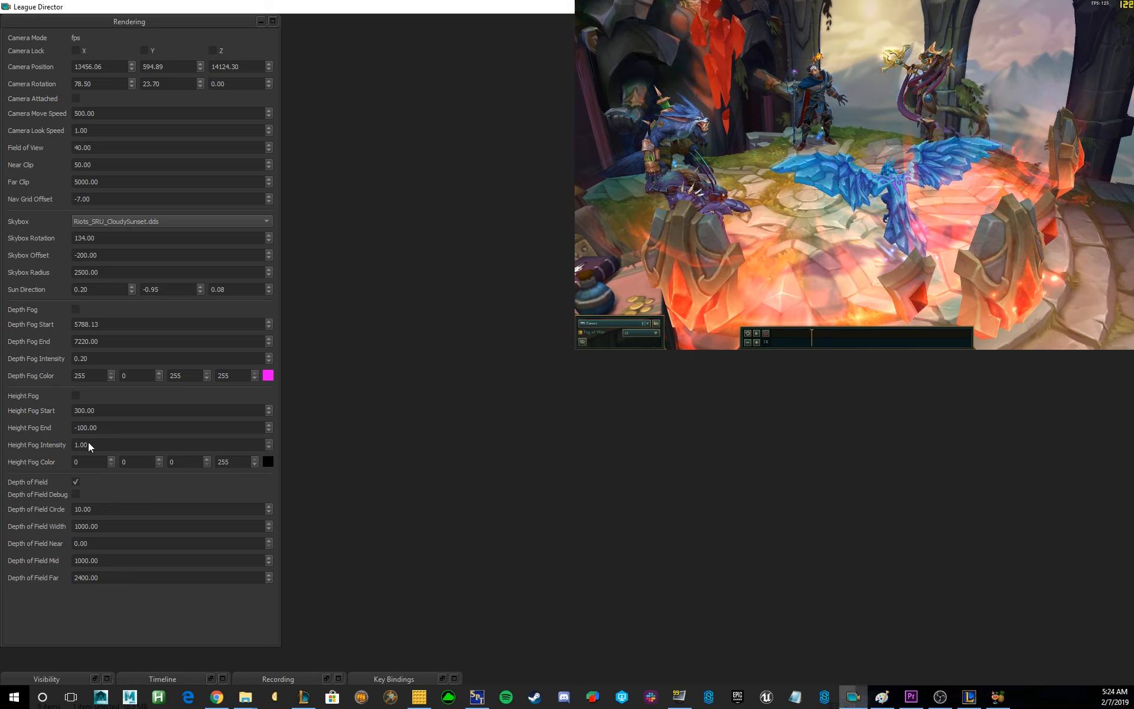
pyautogui.click(76, 482)
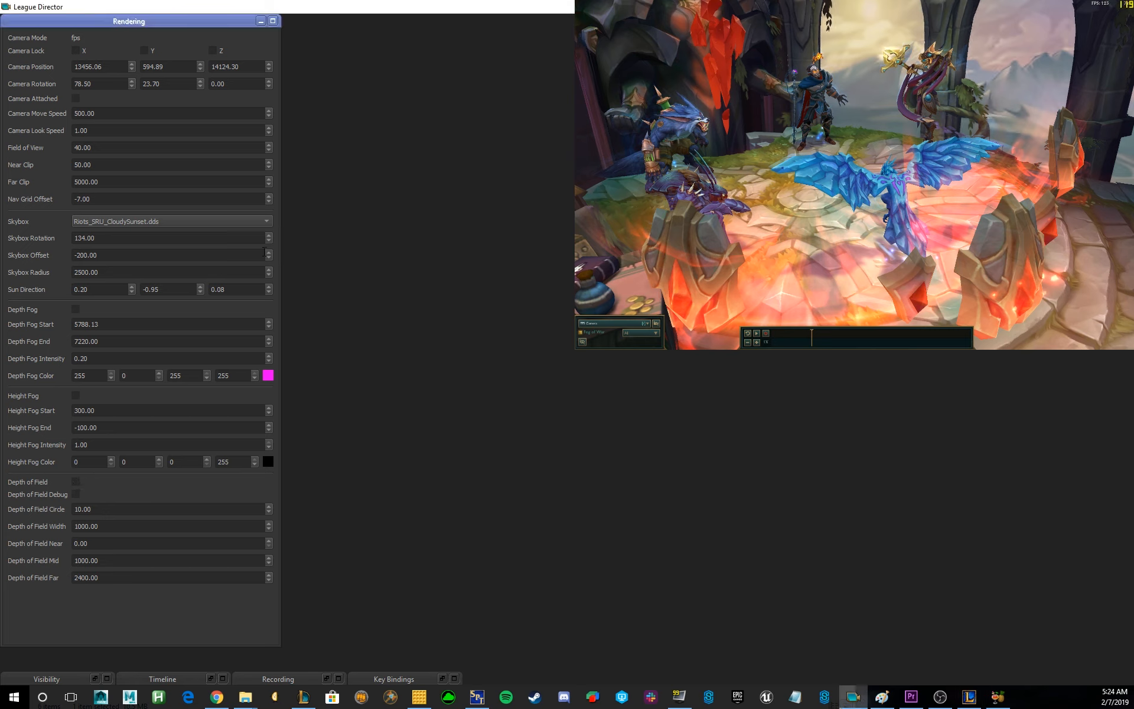
# Reframe the camera on the champions so the statue, arches and sunset glow fill the background
pyautogui.click(771, 97)
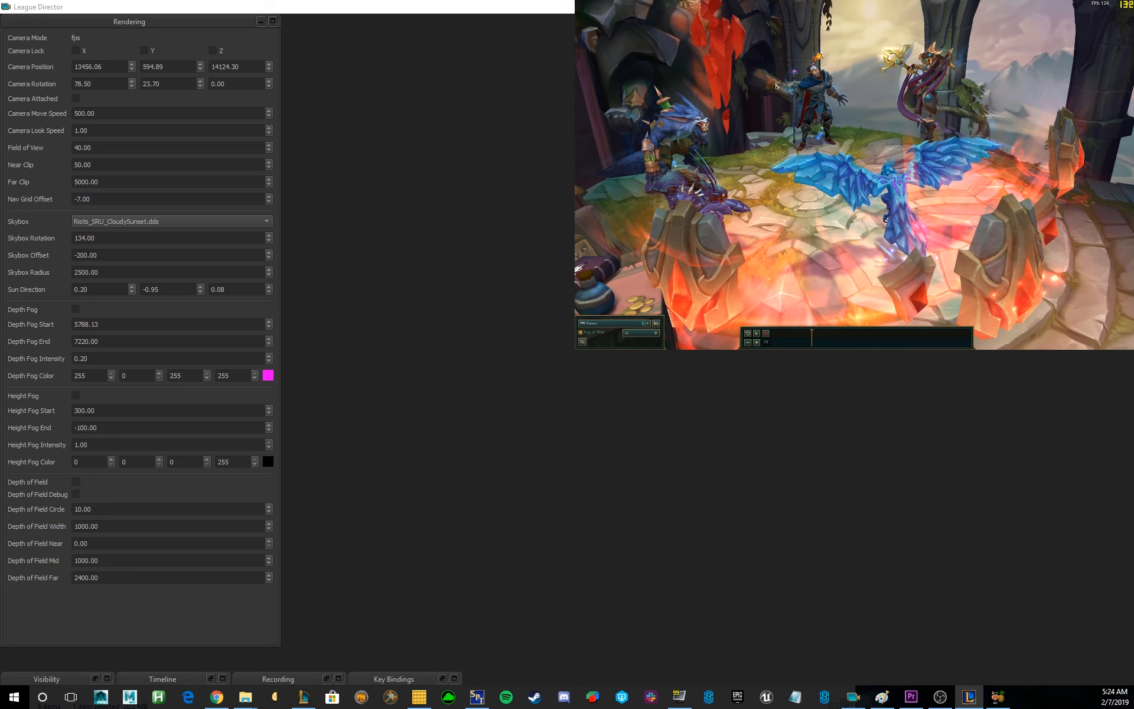
pyautogui.press('a')
pyautogui.press('w')
pyautogui.moveTo(770, 96); pyautogui.dragTo(948, 207)
pyautogui.press('s')
pyautogui.press('w')
pyautogui.press('d')
pyautogui.press('a')
pyautogui.press('w')
# Replace the rendering settings view with the timeline and create a new sequence named RedSpawn_Rotation
pyautogui.click(287, 105)
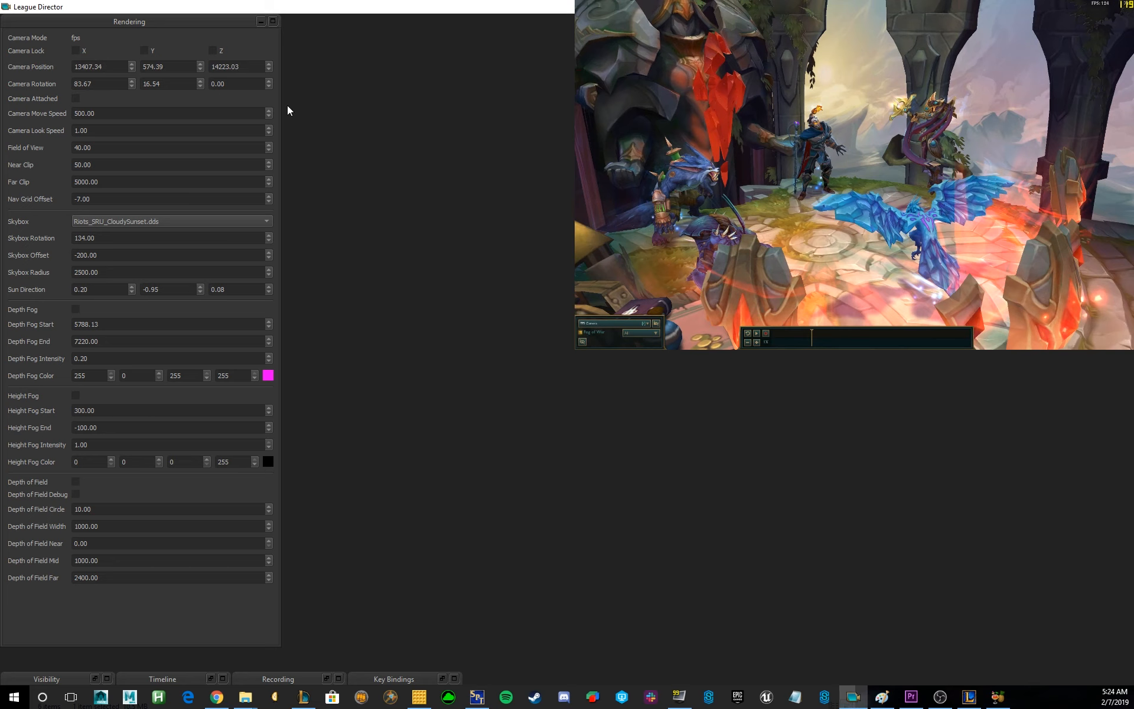
pyautogui.click(260, 22)
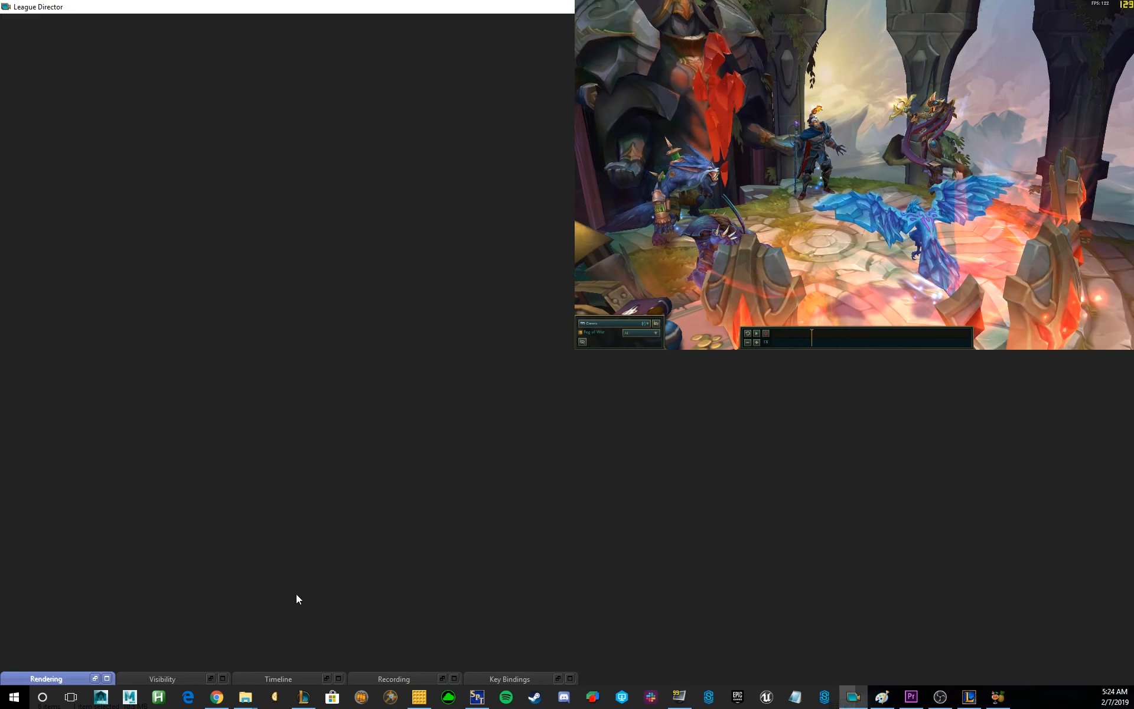
pyautogui.click(328, 678)
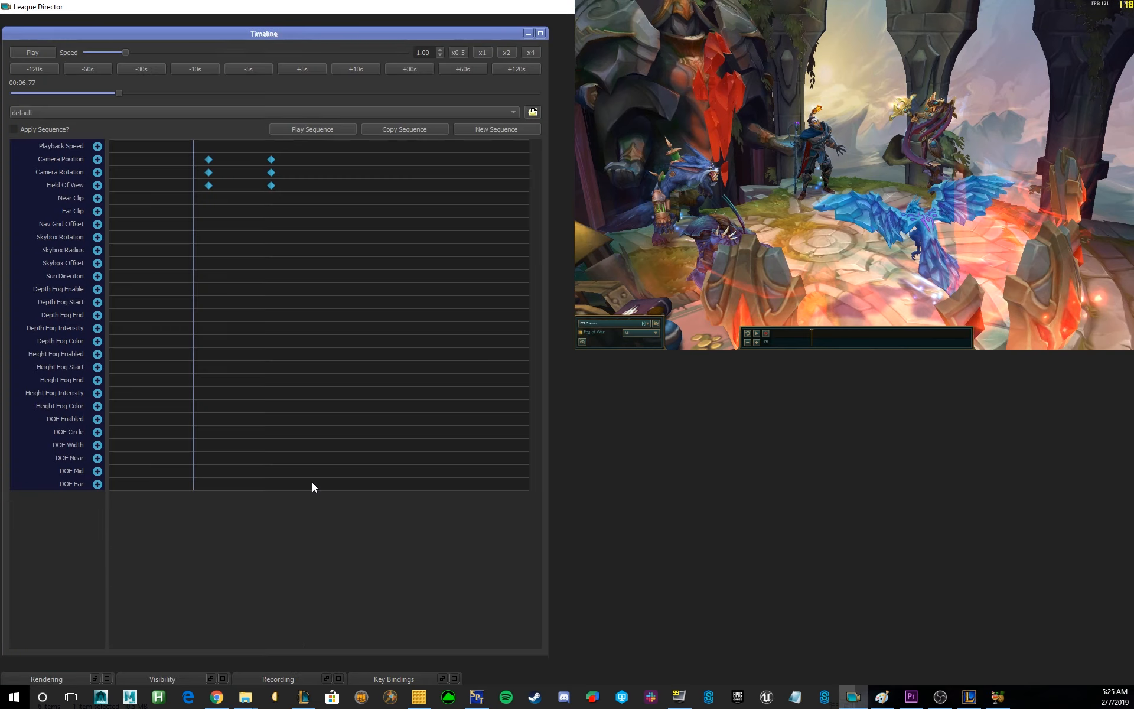
pyautogui.click(495, 131)
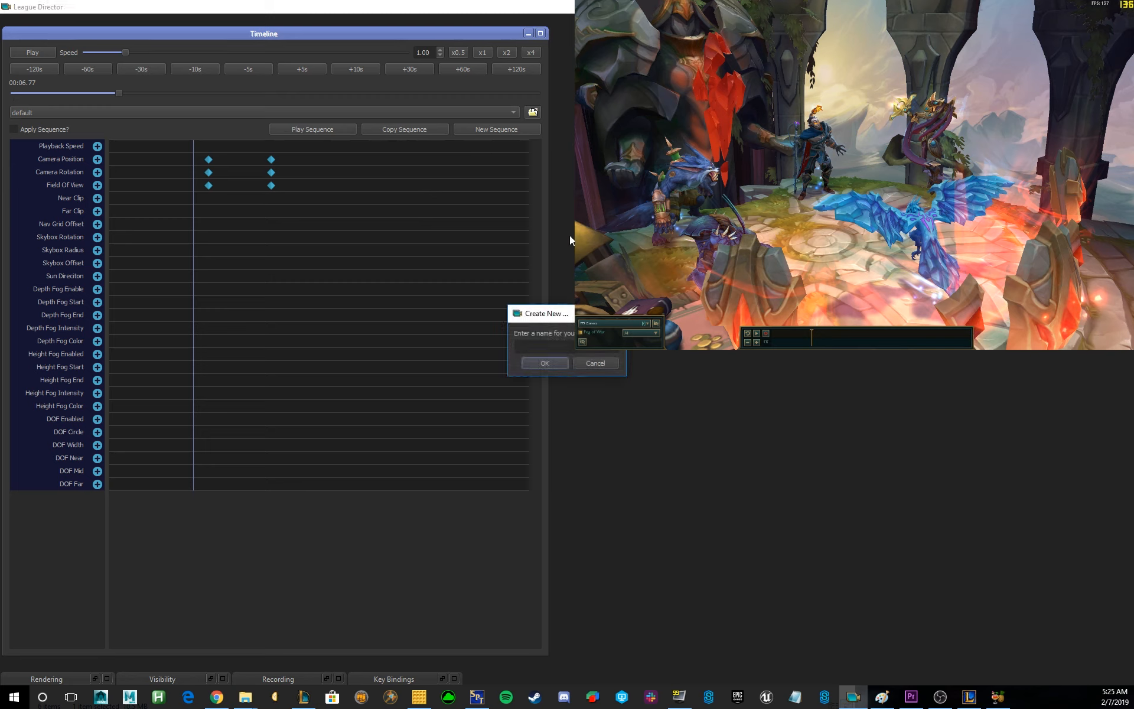
pyautogui.write('Spawn_Rotation')
pyautogui.press('Home')
pyautogui.write('Red')
pyautogui.press('Return')
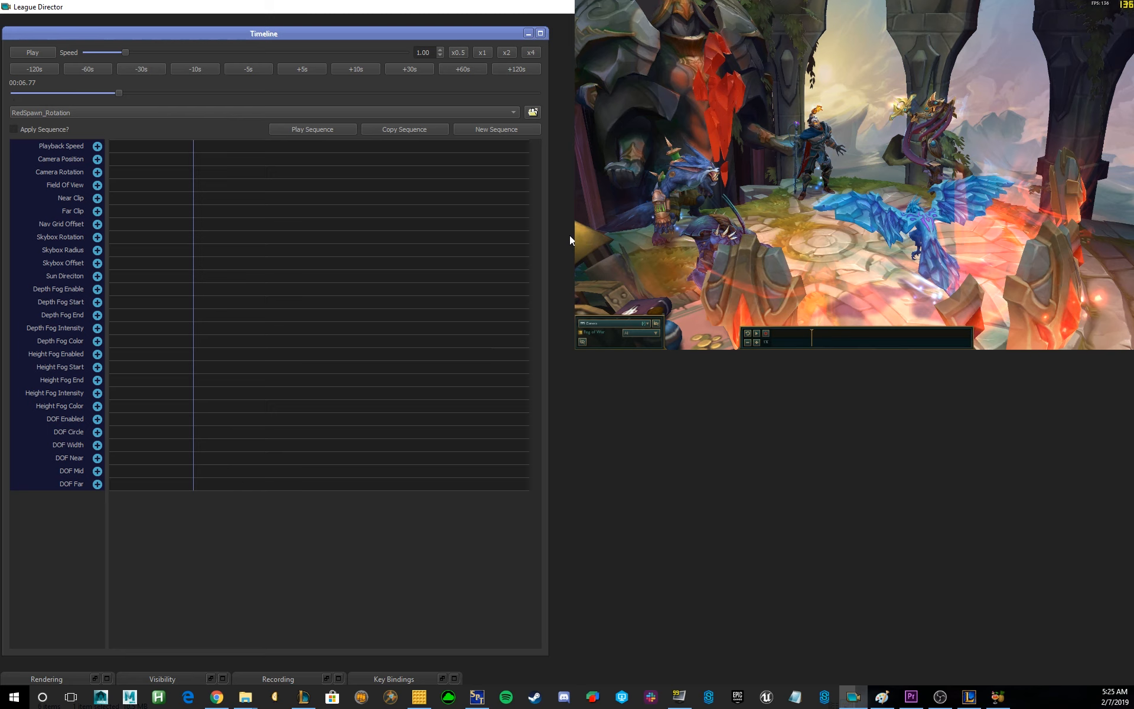